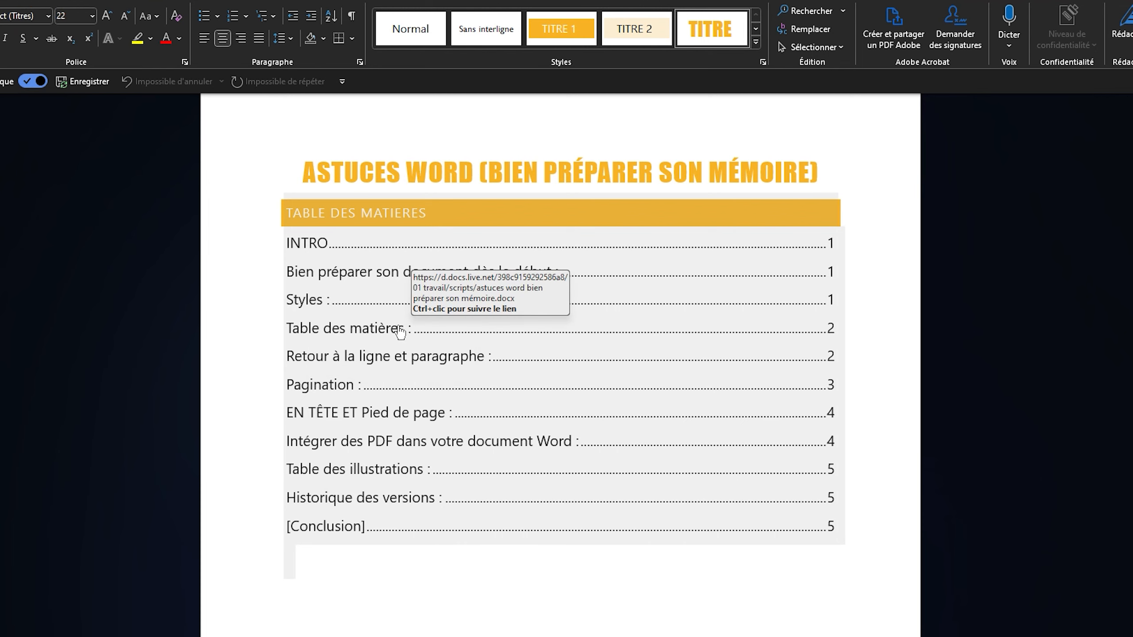
# - Follow the table of contents link to the "Table des matières" chapter and display the navigation pane
pyautogui.keyDown('ctrl'); pyautogui.click(561, 335); pyautogui.keyUp('ctrl')
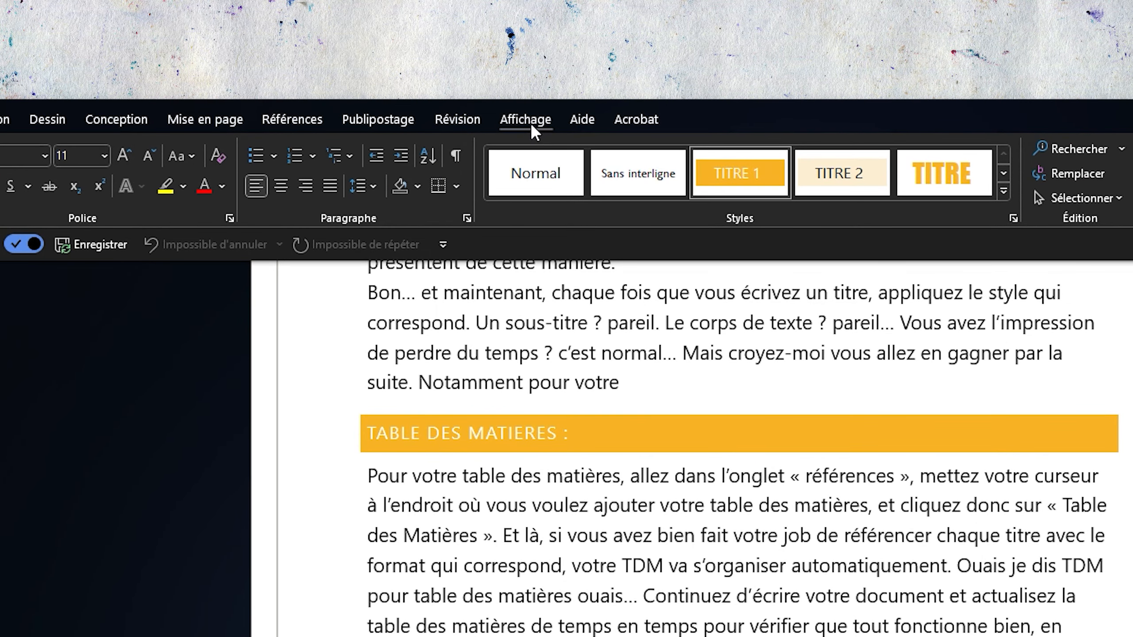
pyautogui.click(532, 125)
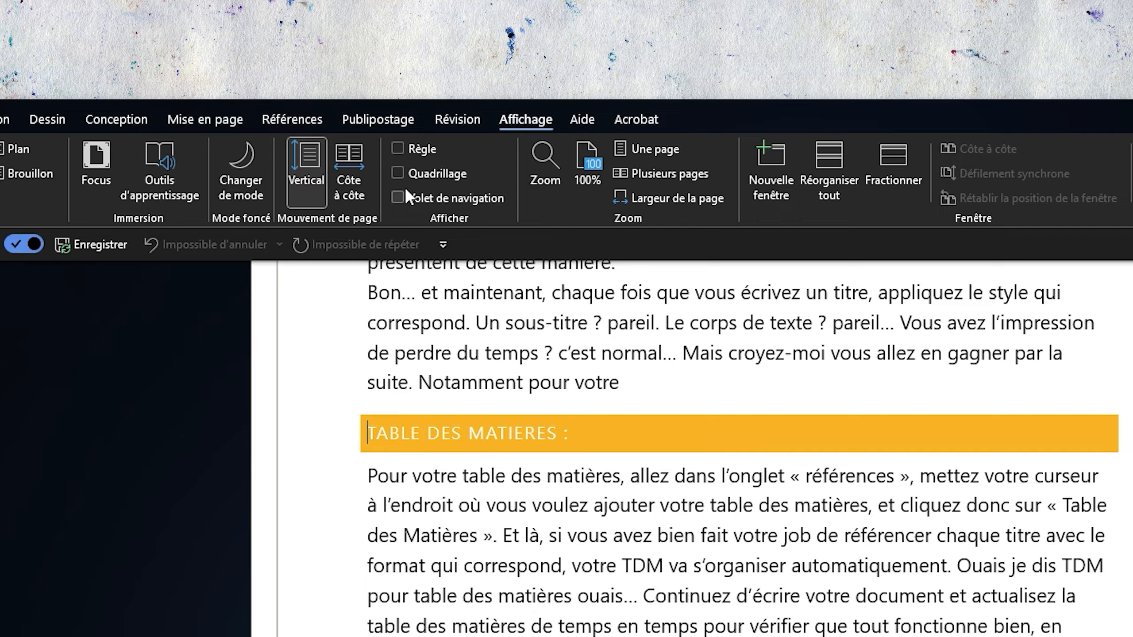
pyautogui.click(395, 197)
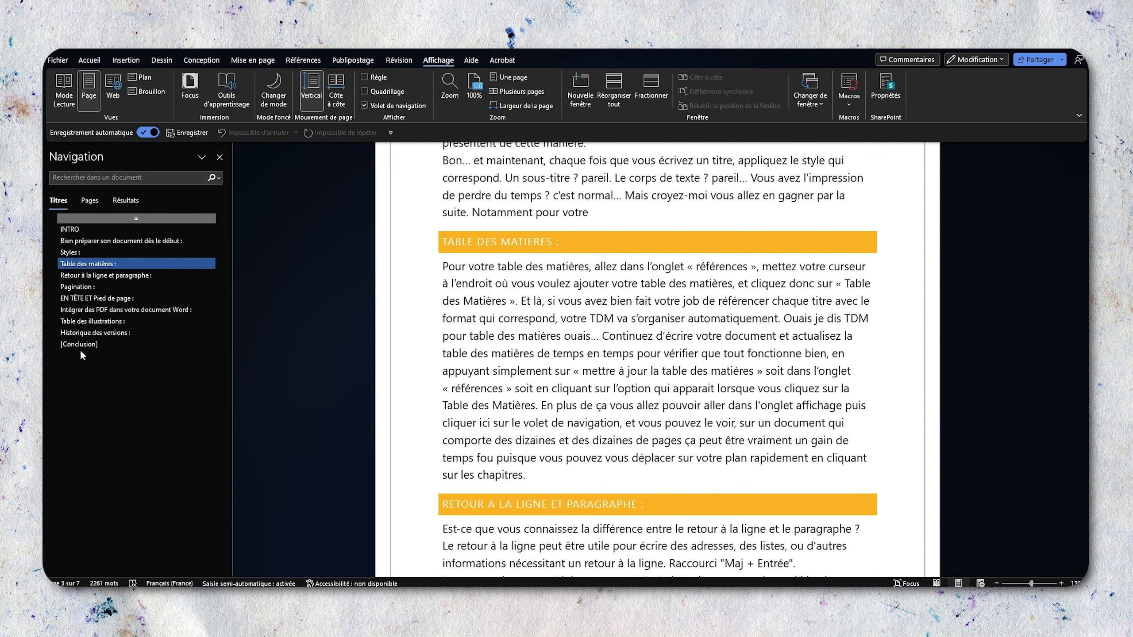
# - Browse the document by heading, visiting Pagination, Table des matières, Styles, Bien préparer son document, INTRO, Intégrer des PDF and Historique des versions
pyautogui.click(88, 288)
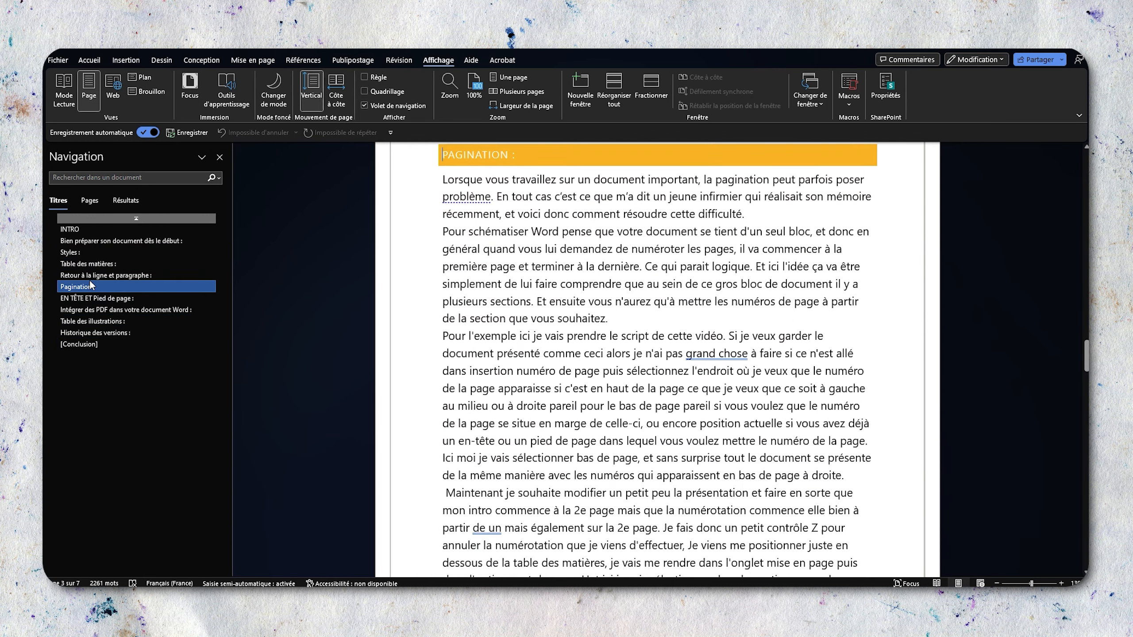
pyautogui.click(84, 264)
pyautogui.click(74, 252)
pyautogui.click(77, 240)
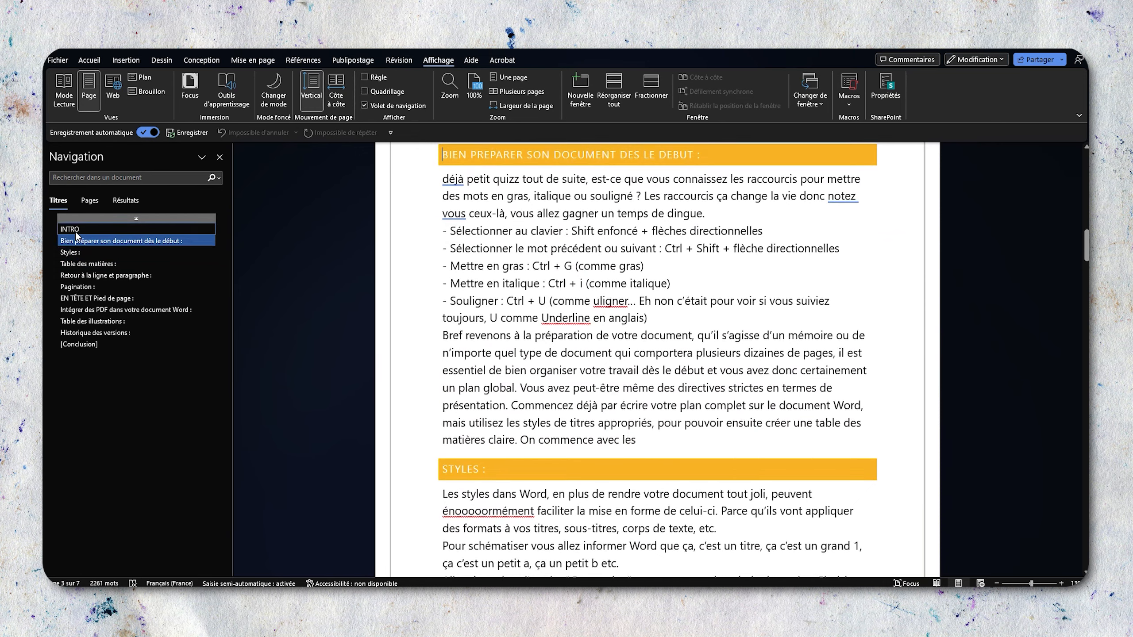
pyautogui.click(75, 229)
pyautogui.click(76, 309)
pyautogui.click(78, 330)
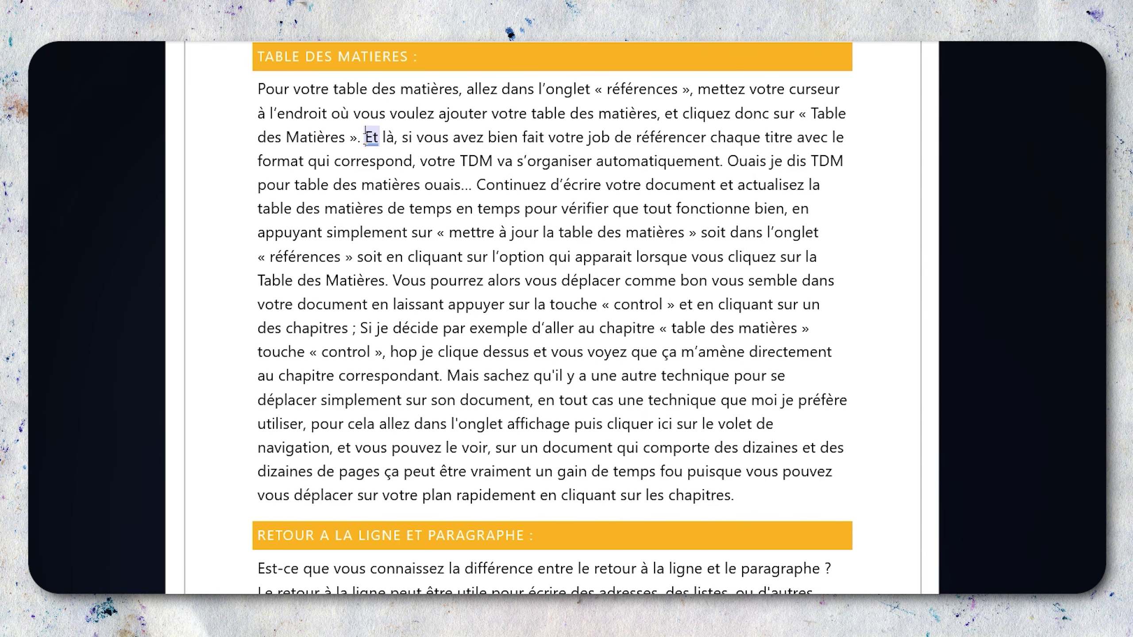
# - In the "Table des matières" chapter, start "Et là" on a new line and "Mais sachez" as a new paragraph
pyautogui.press('Return')
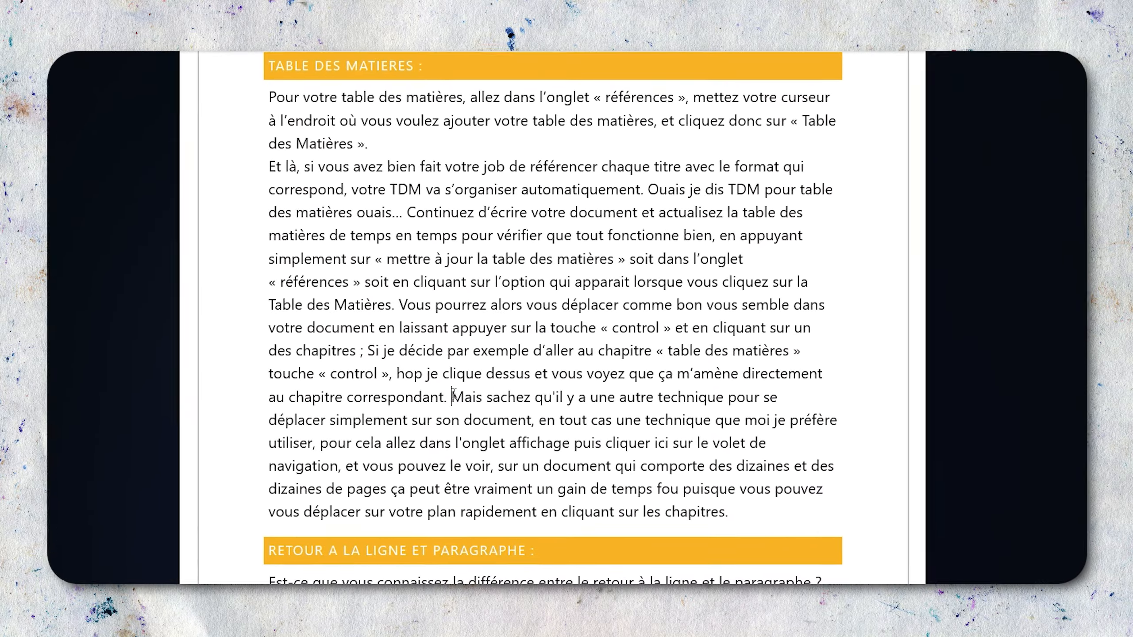
pyautogui.press('Return')
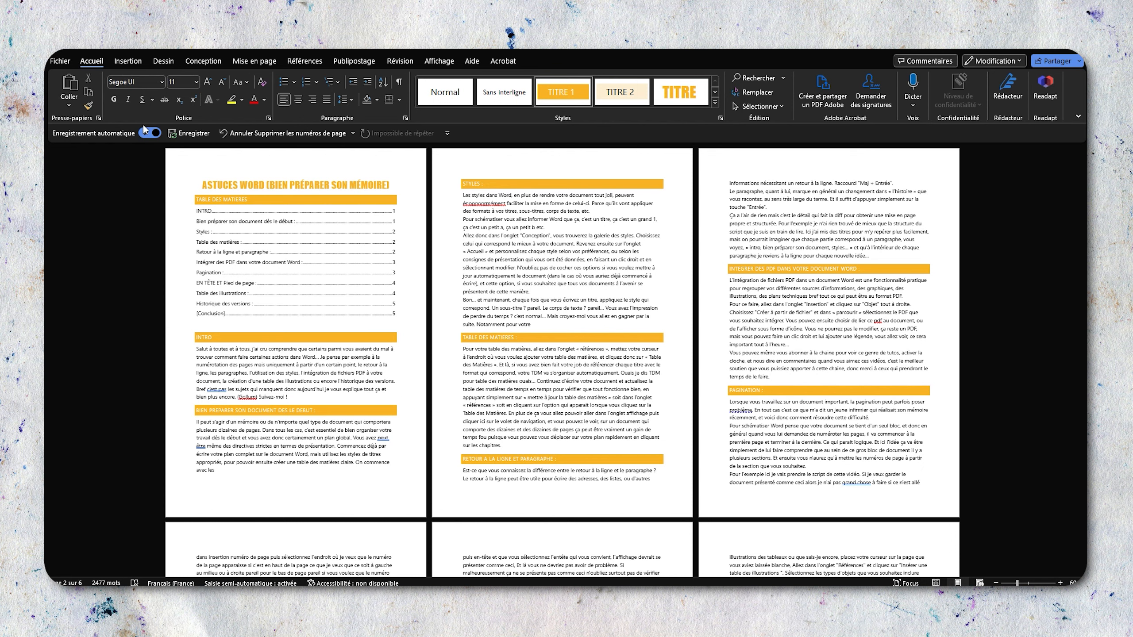
# - Insert "Numéro normal 3" page numbers at the bottom of the pages, check them through the document and close the footer
pyautogui.click(131, 63)
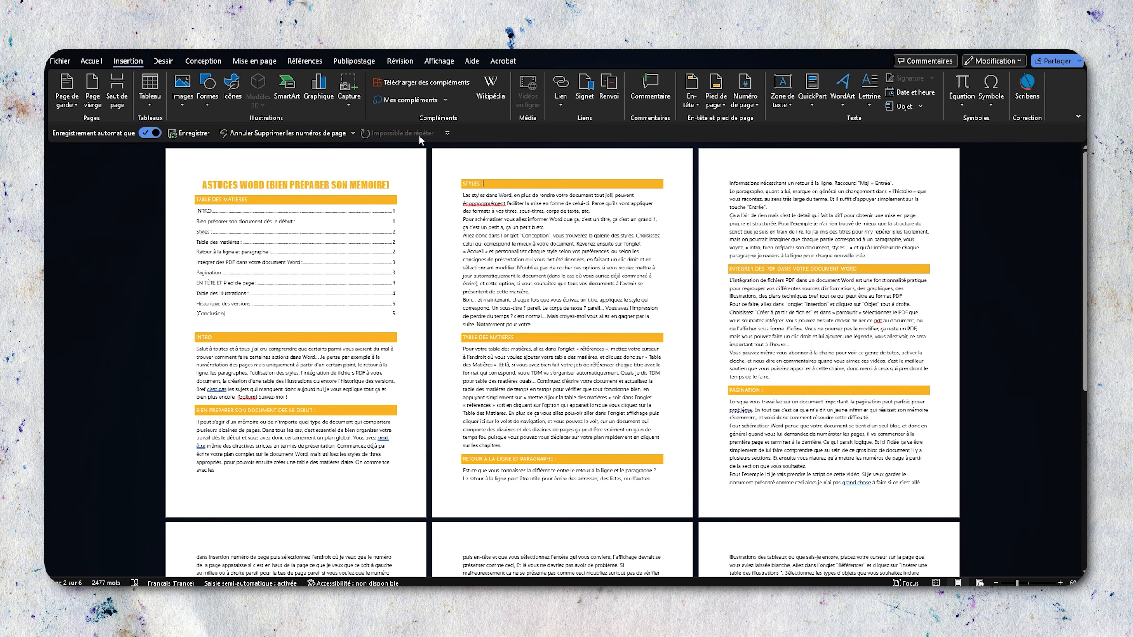
pyautogui.click(755, 104)
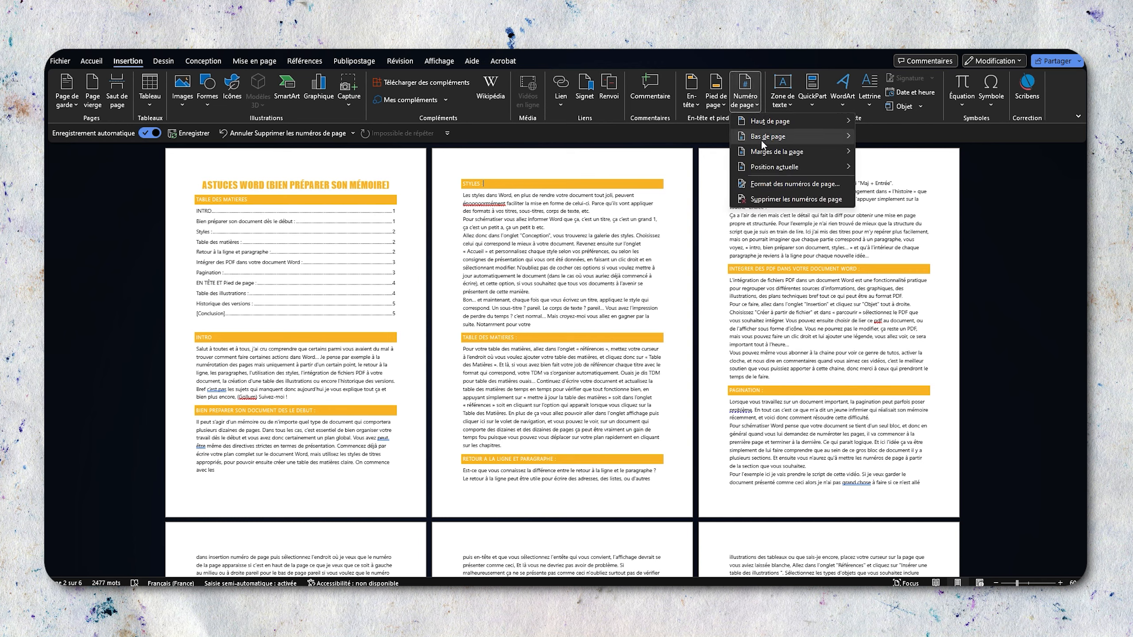
pyautogui.moveTo(776, 119)
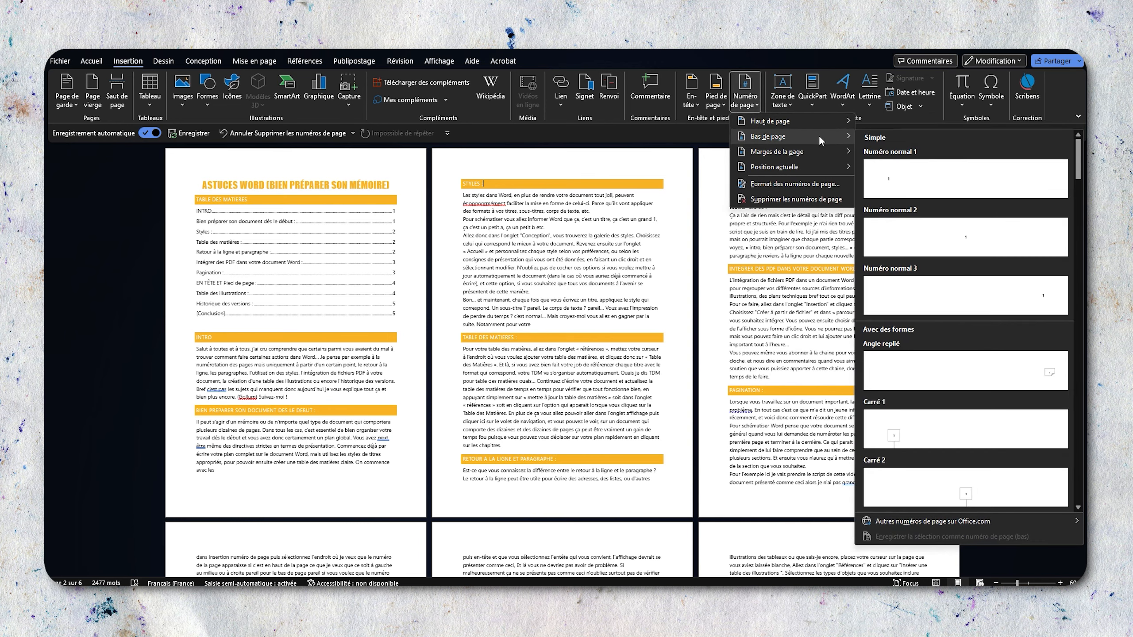
pyautogui.moveTo(782, 151)
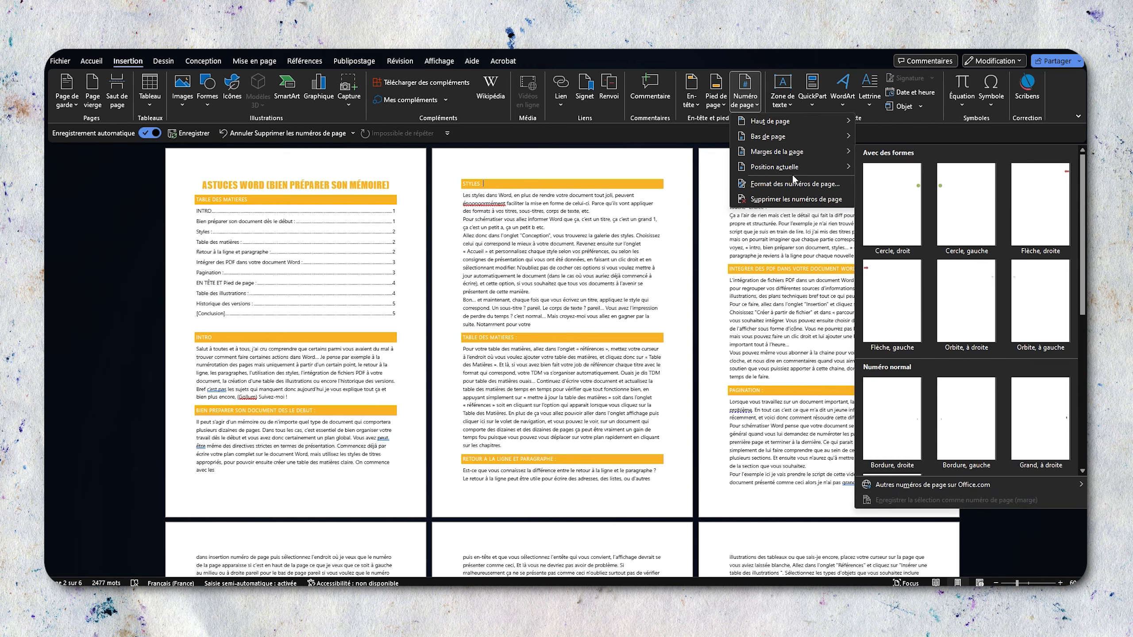
pyautogui.moveTo(792, 171)
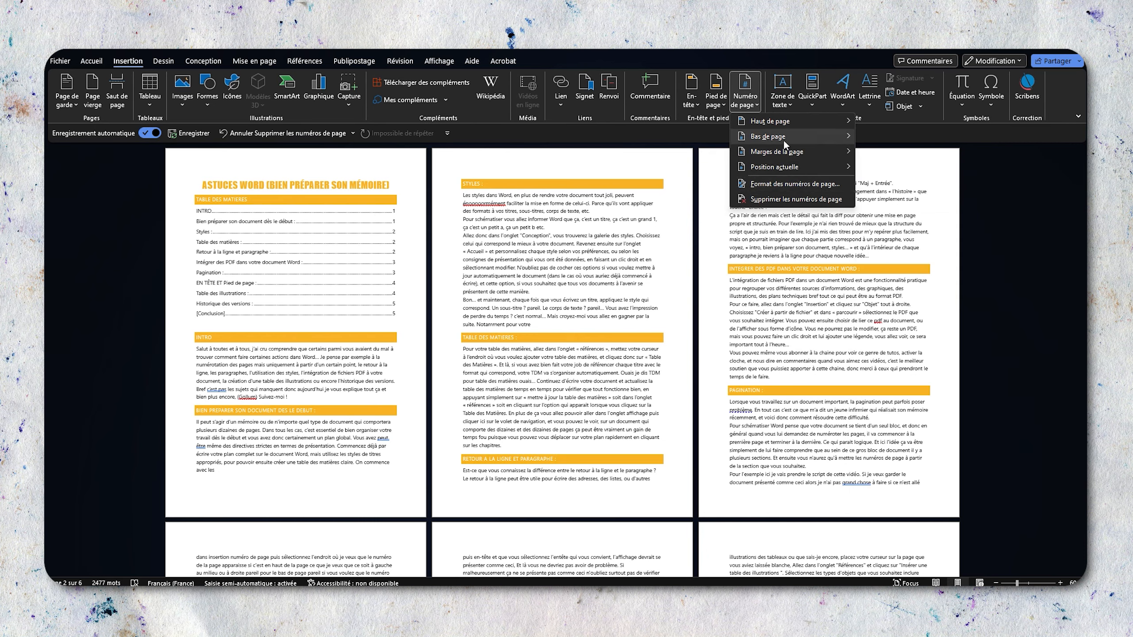
pyautogui.click(966, 283)
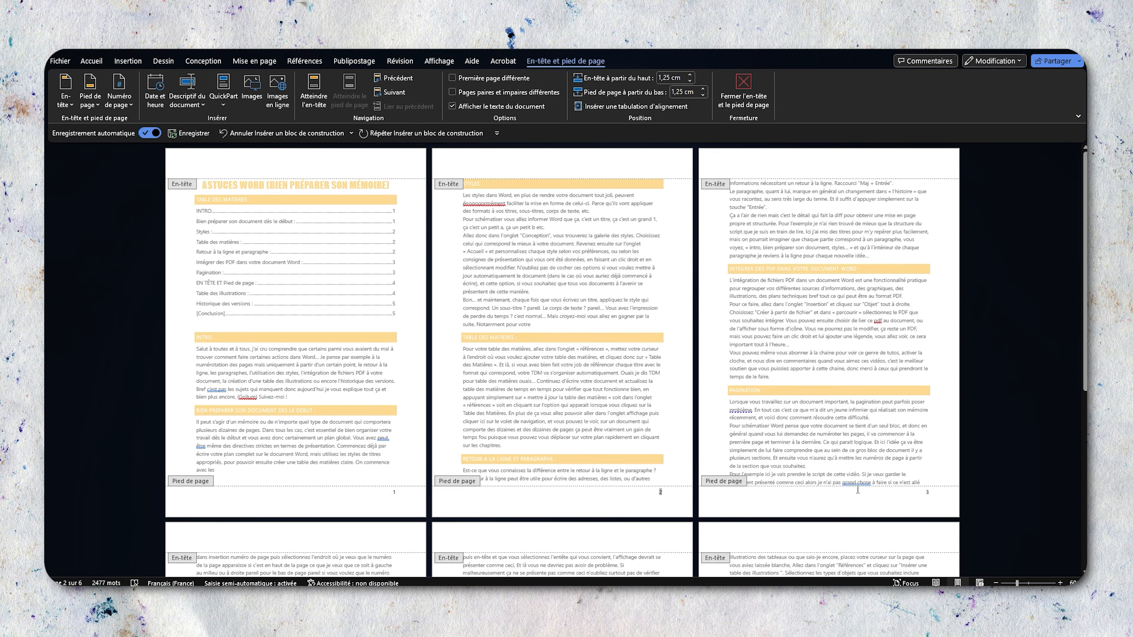
pyautogui.scroll(-6, 857, 489)
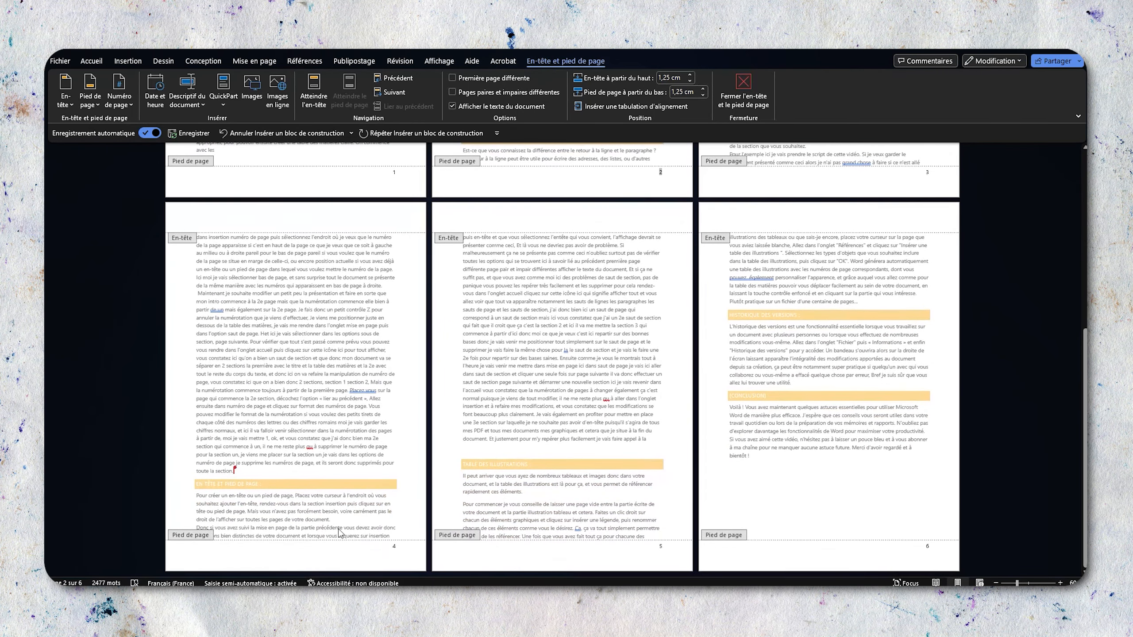
pyautogui.scroll(6, 870, 446)
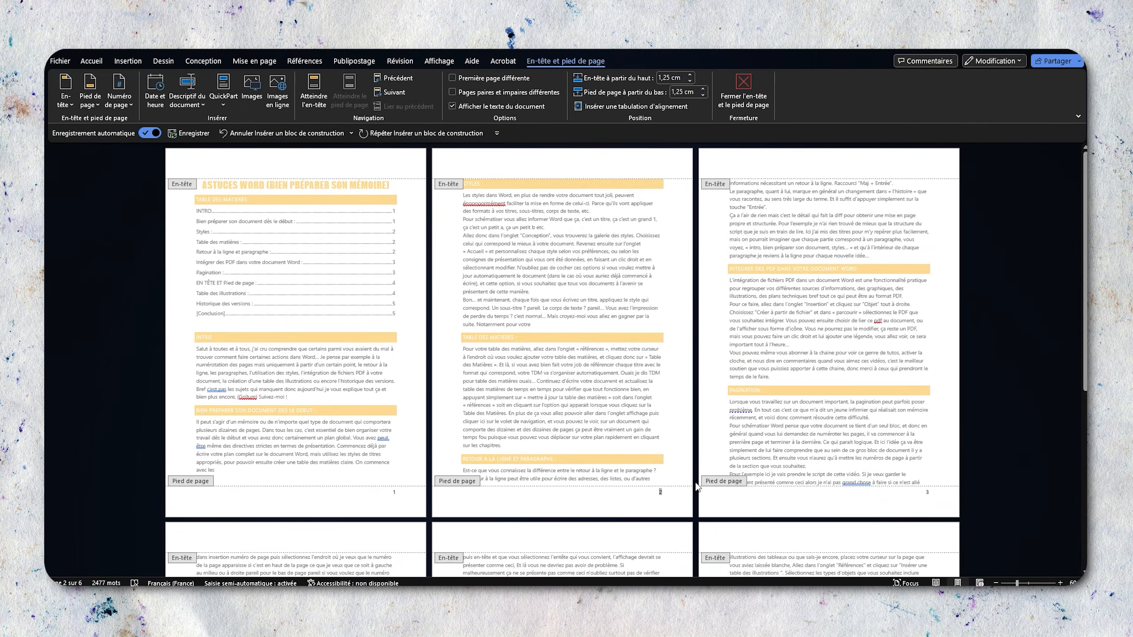
pyautogui.click(743, 86)
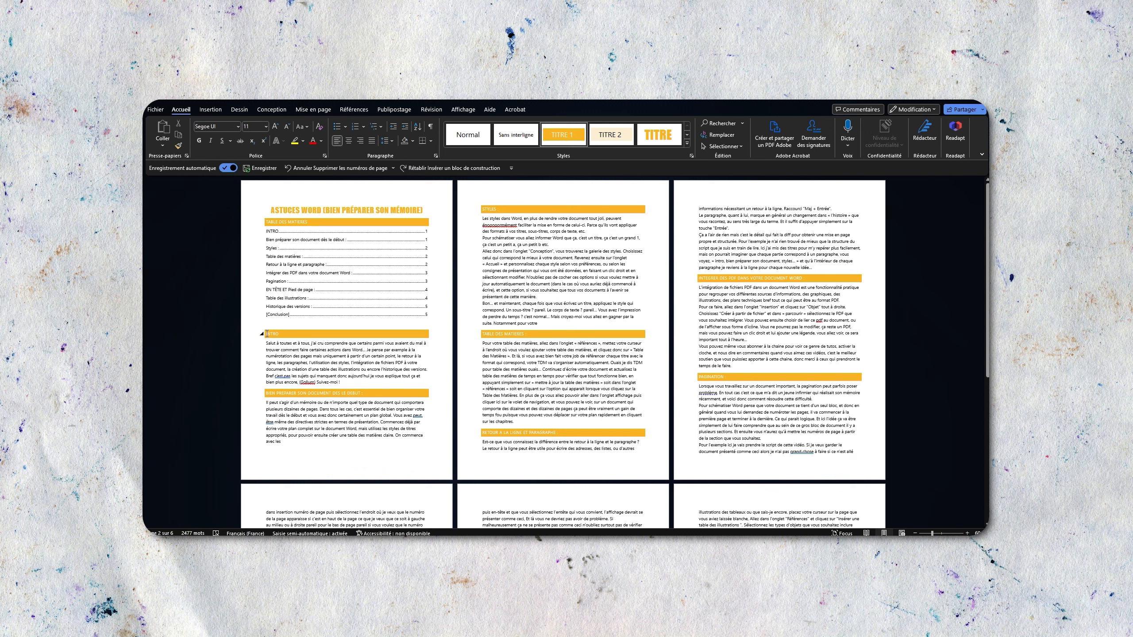
# - Insert a next-page section break just before the INTRO heading
pyautogui.click(267, 335)
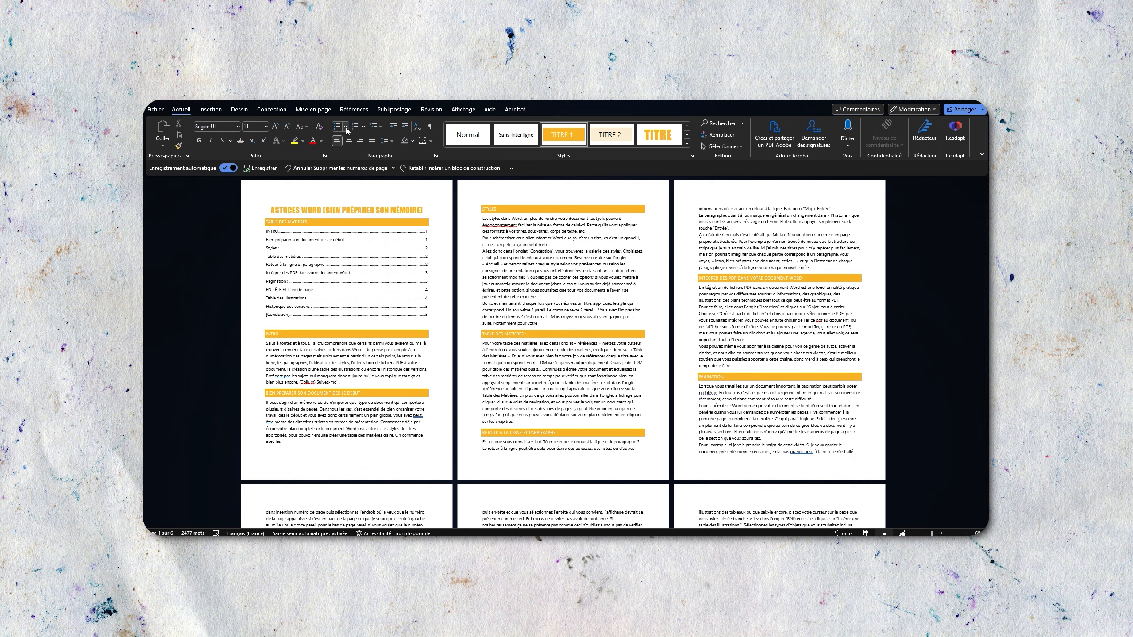
pyautogui.click(320, 111)
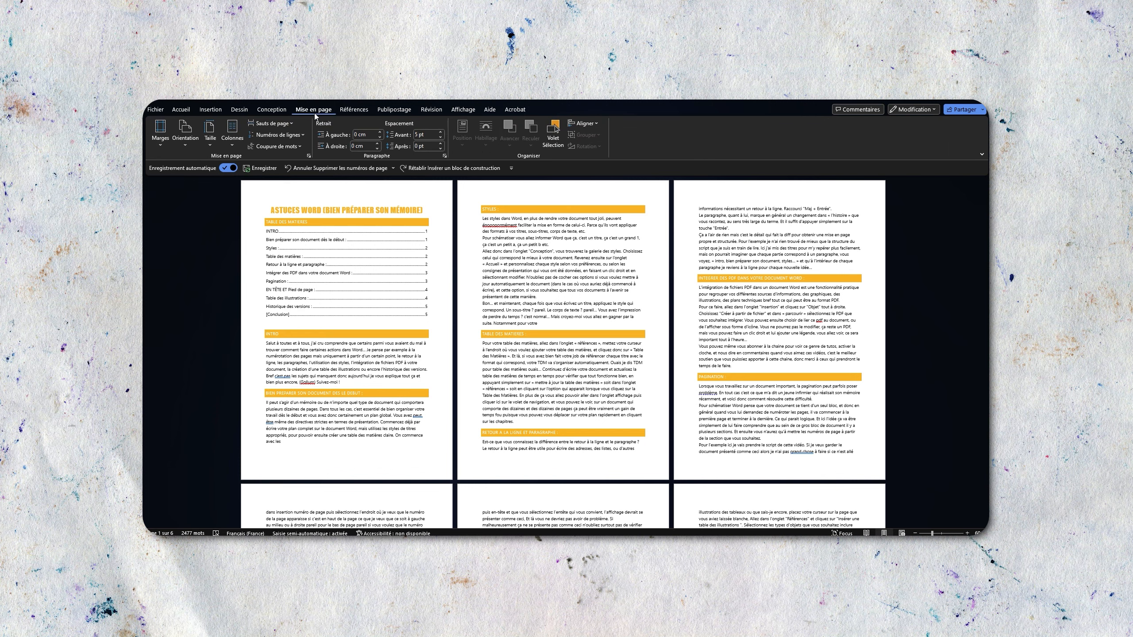
pyautogui.click(291, 124)
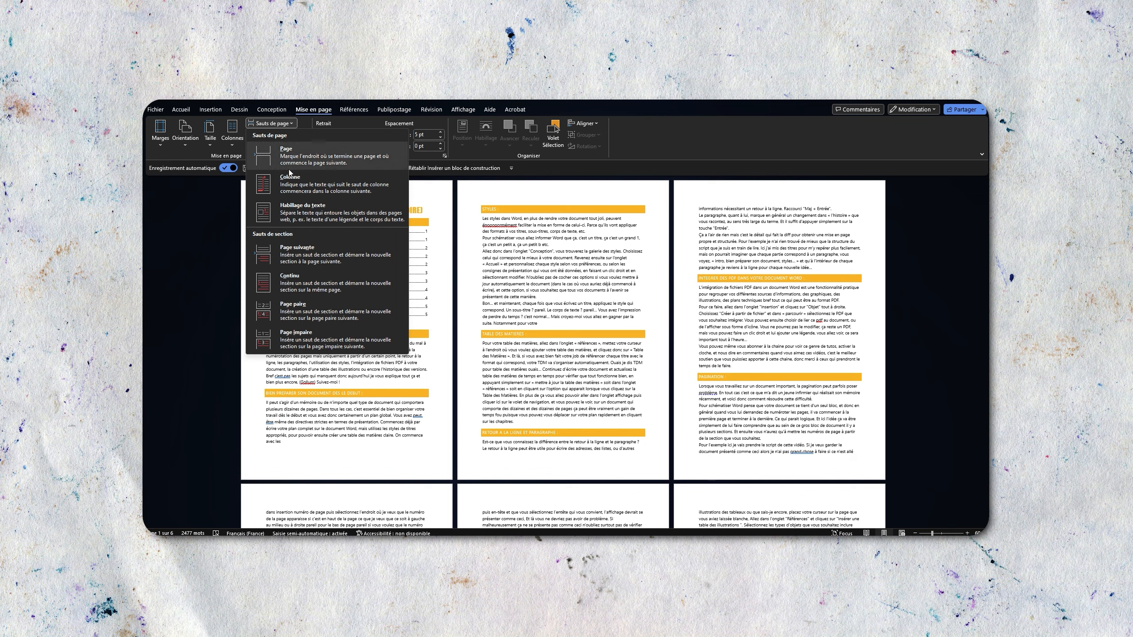
pyautogui.click(292, 255)
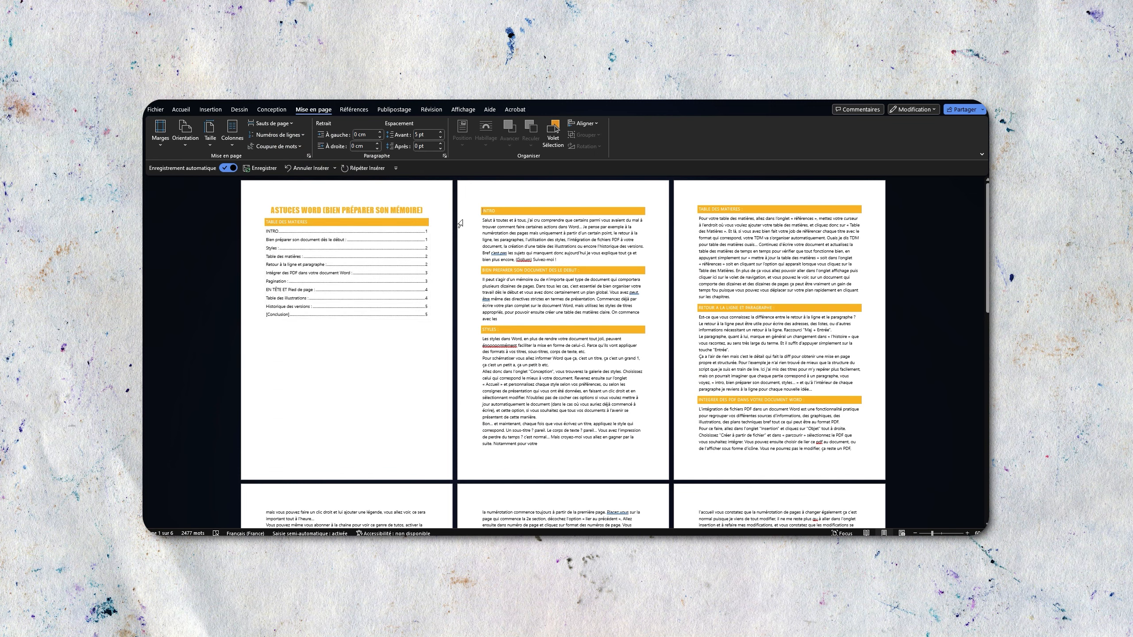
# - Insert right-aligned page numbers at the bottom of the pages from the INTRO page
pyautogui.click(181, 110)
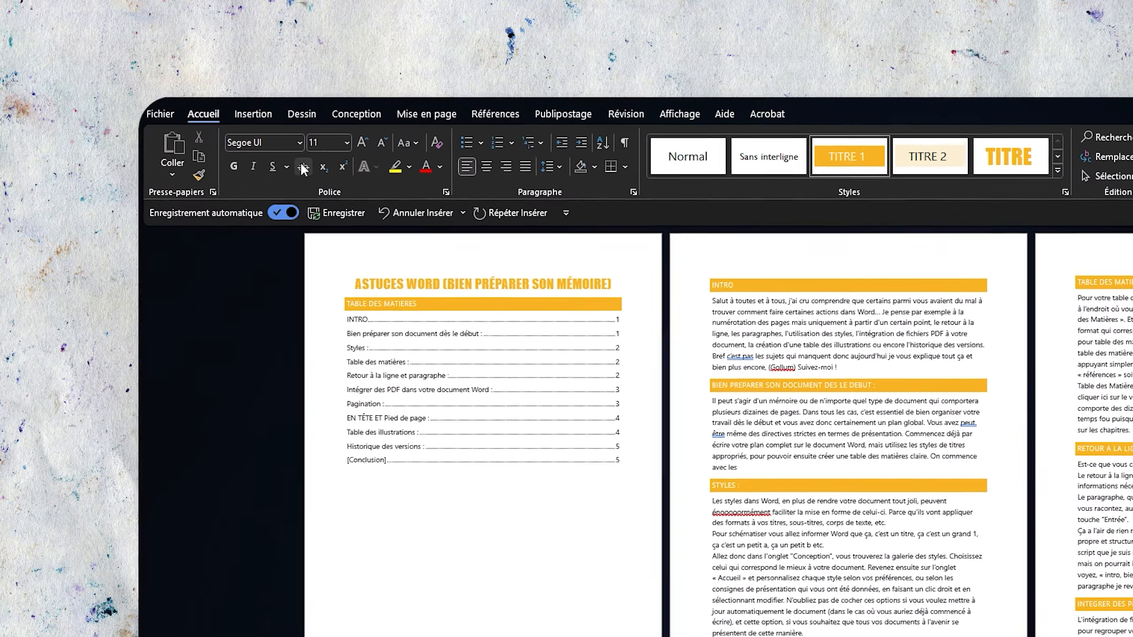
pyautogui.click(119, 49)
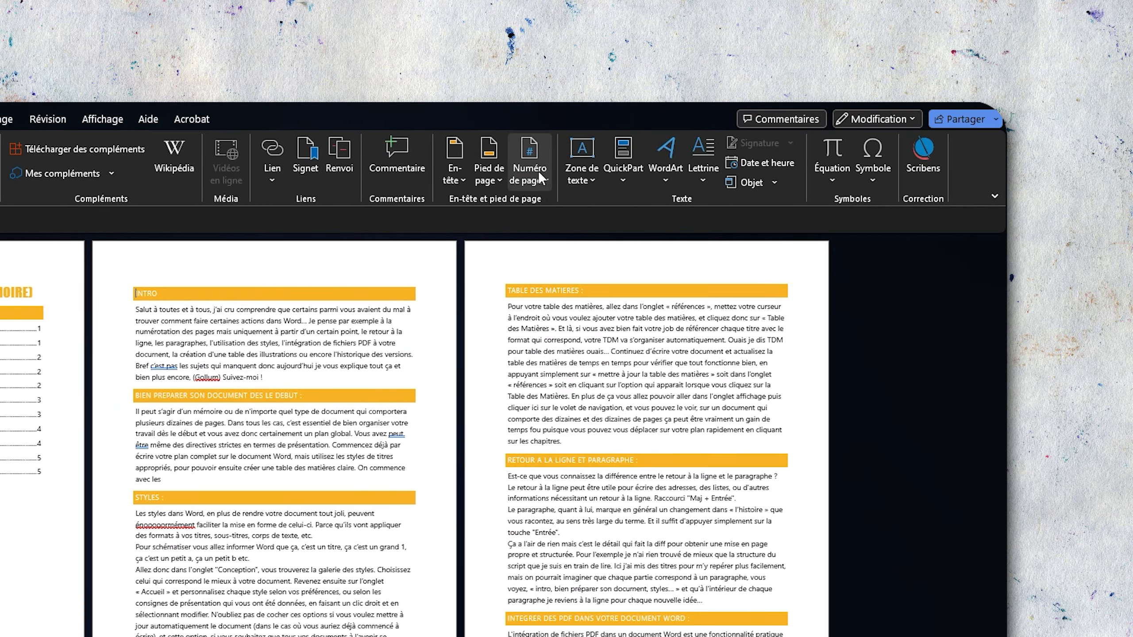
pyautogui.click(1128, 176)
pyautogui.moveTo(580, 224)
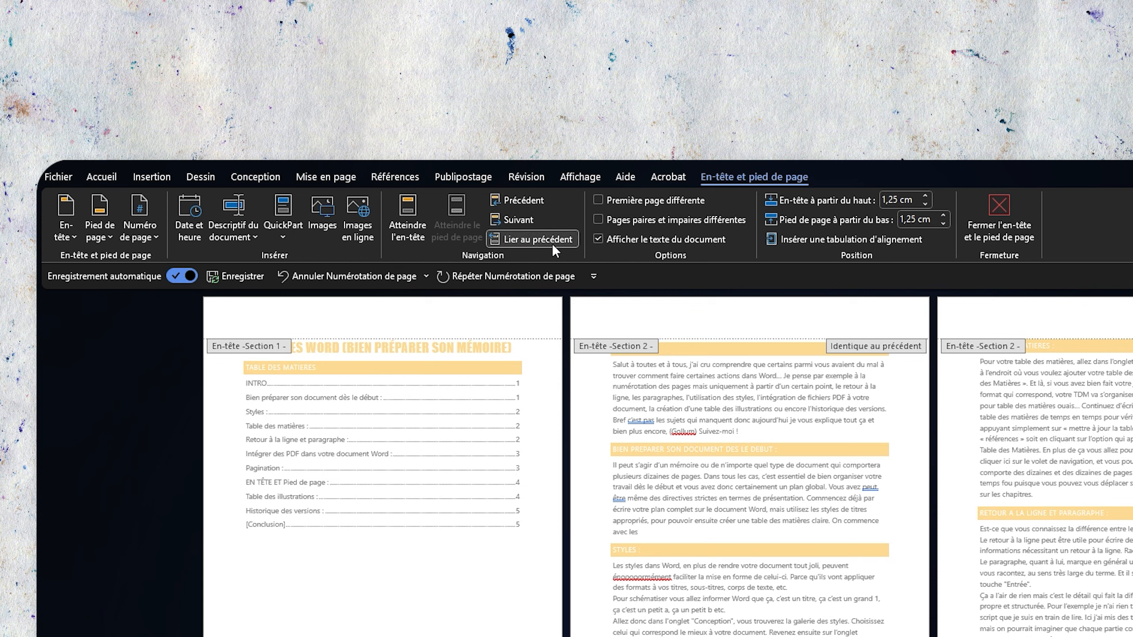
# - Unlink section 2's footer from the previous section and start its page numbering at 1 in the "1, 2, 3, ..." format
pyautogui.click(553, 243)
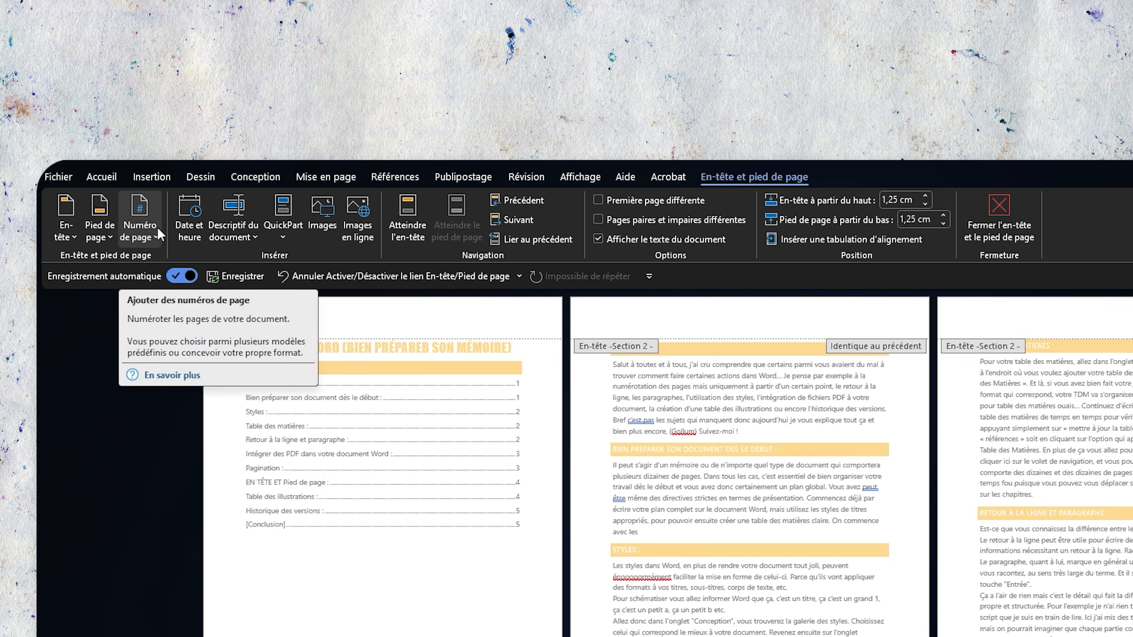
pyautogui.click(134, 236)
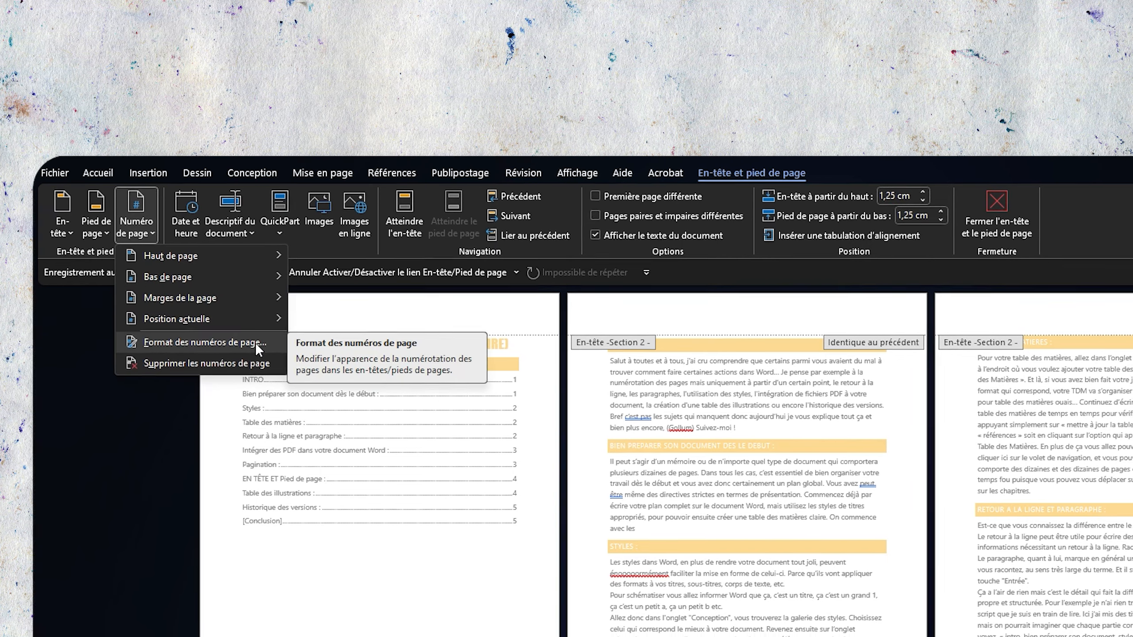
pyautogui.click(223, 347)
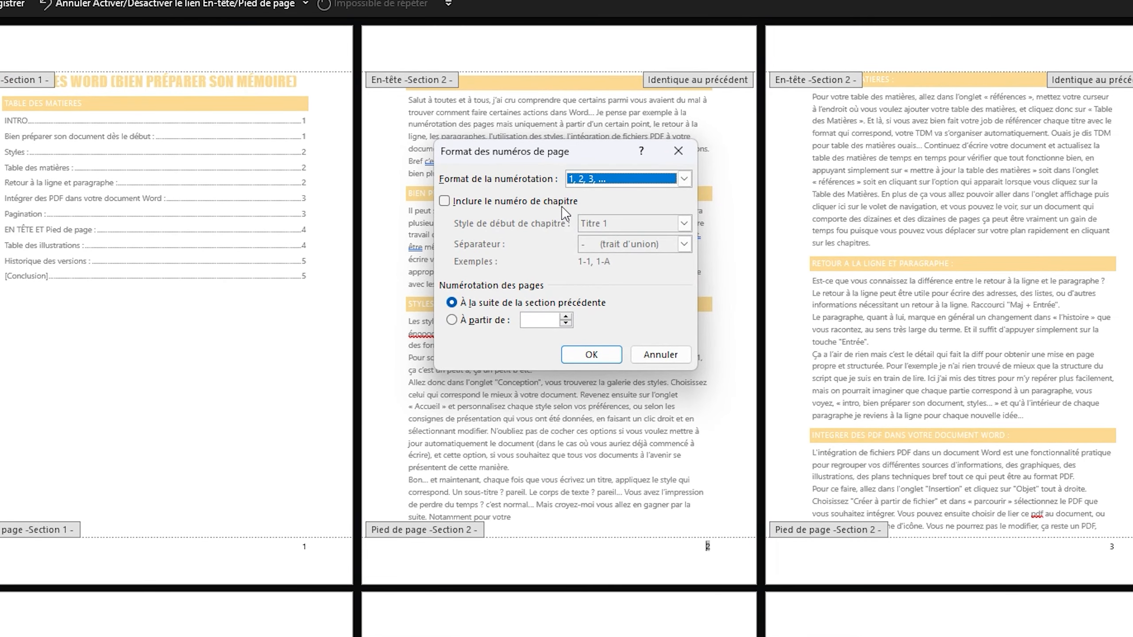
pyautogui.click(685, 180)
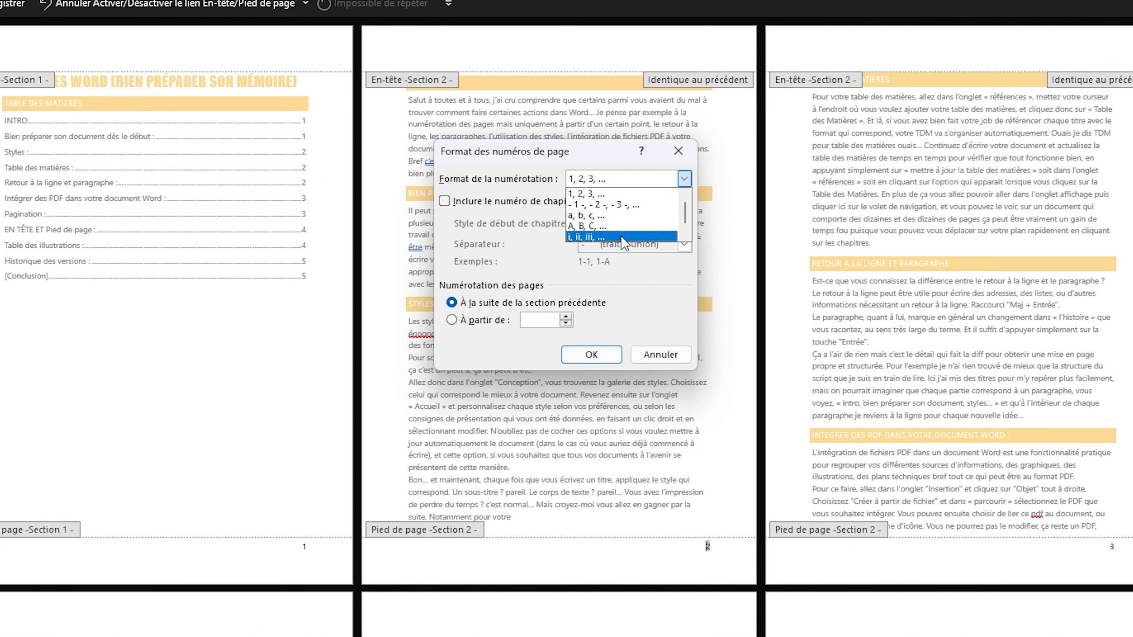
pyautogui.click(633, 196)
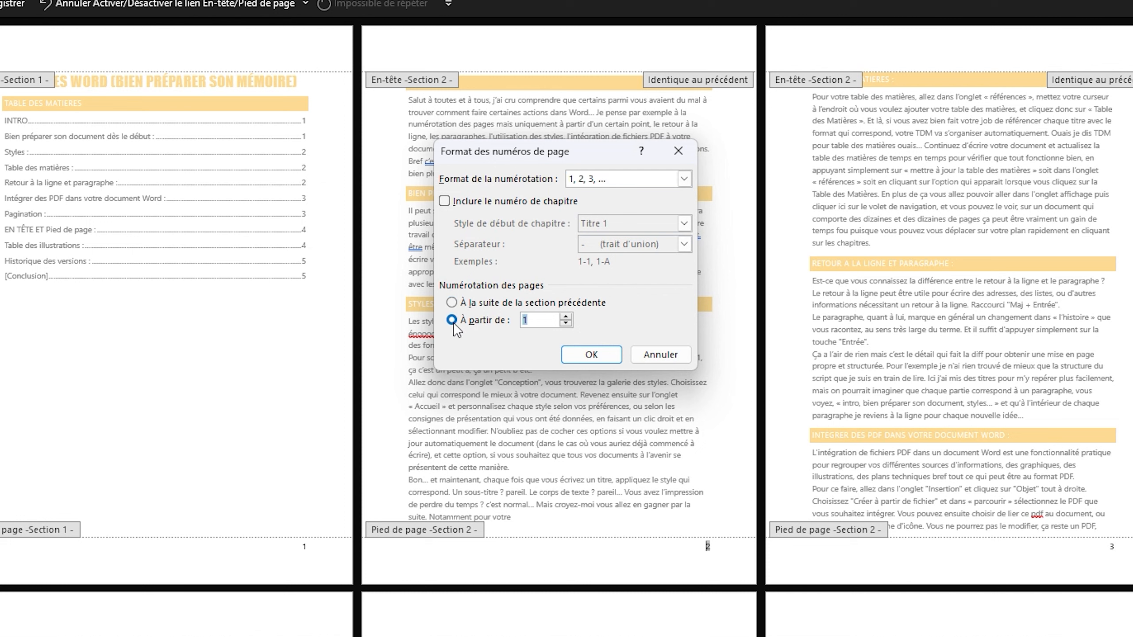
pyautogui.click(566, 316)
pyautogui.click(566, 316)
pyautogui.click(566, 316)
pyautogui.click(592, 355)
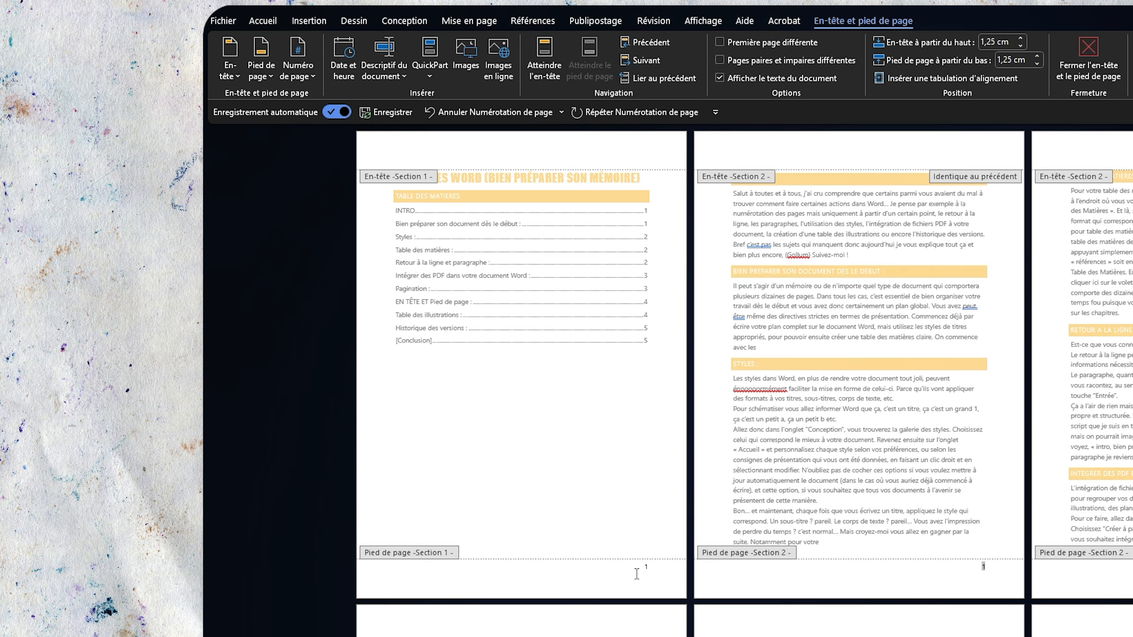
# - Remove the page numbers from section 1 and close the header and footer editing
pyautogui.click(306, 71)
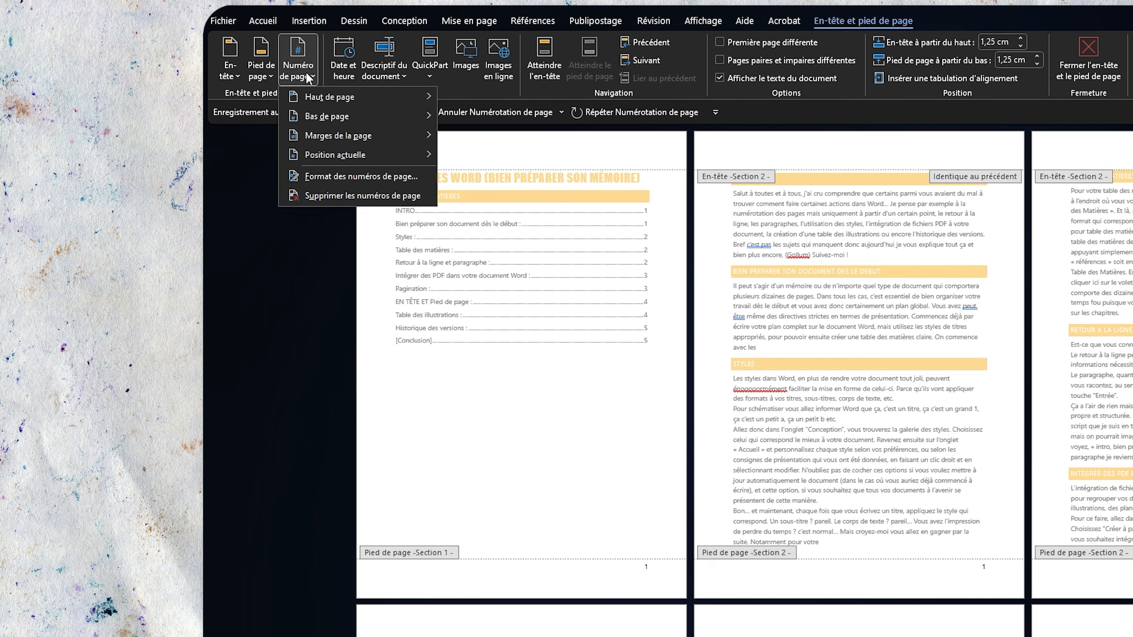
pyautogui.click(325, 196)
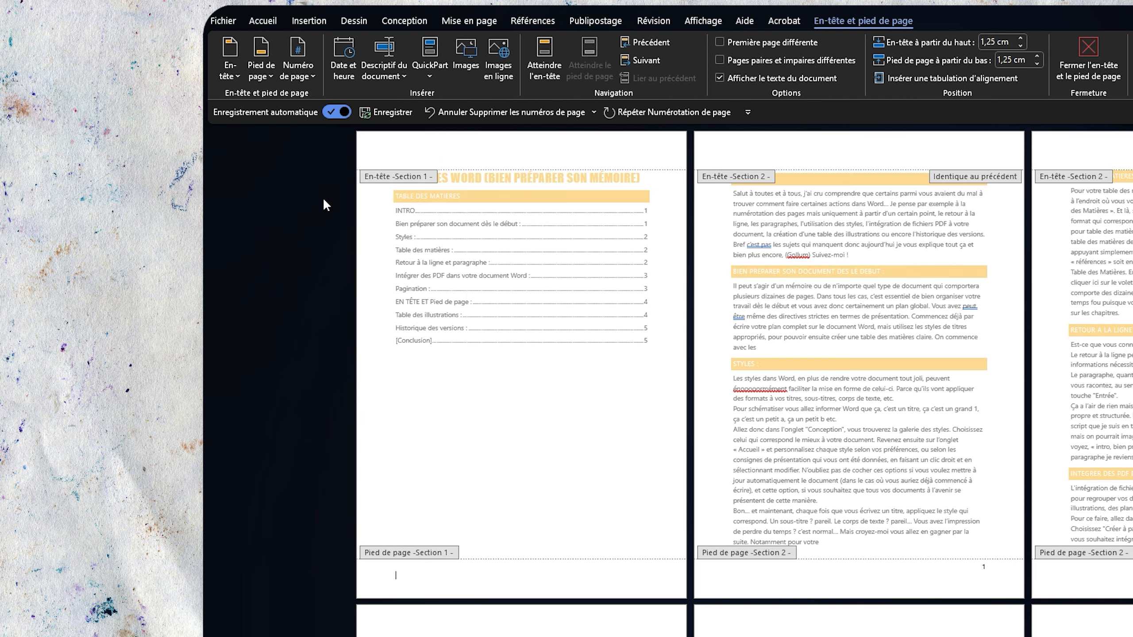
pyautogui.click(1092, 52)
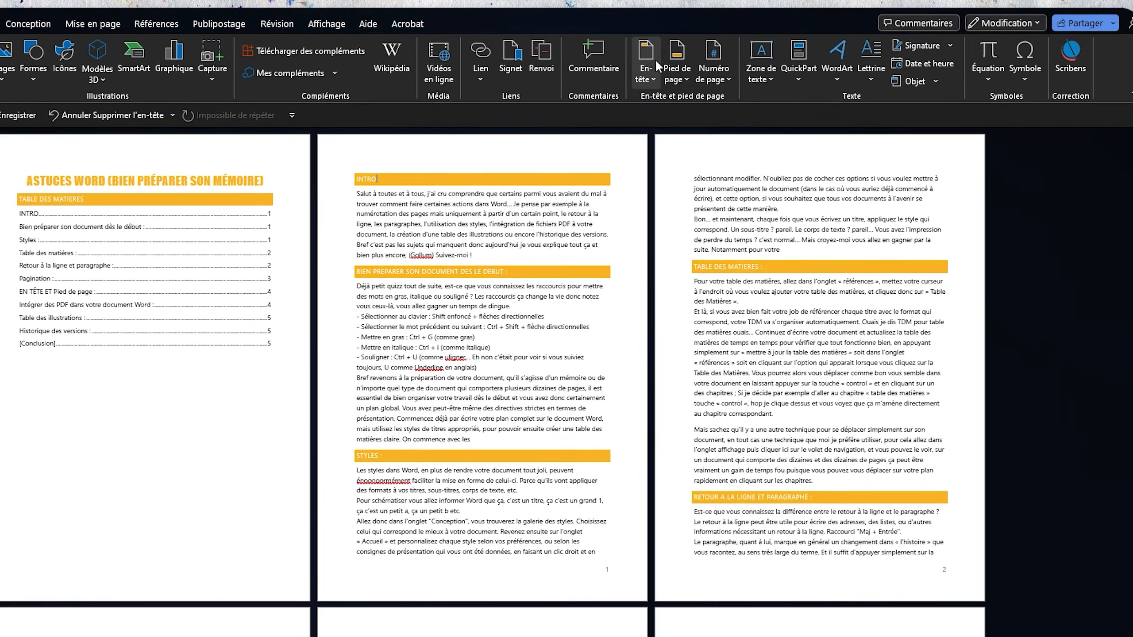
# - Insert the built-in Austin header in section 2, starting from the INTRO page
pyautogui.click(844, 215)
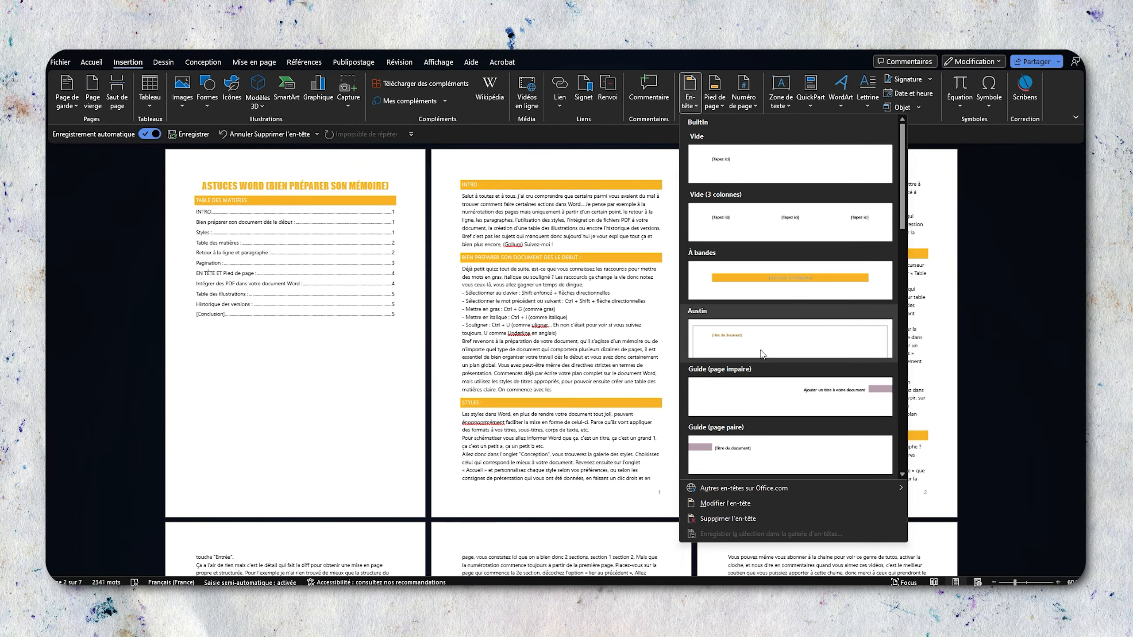
pyautogui.click(760, 375)
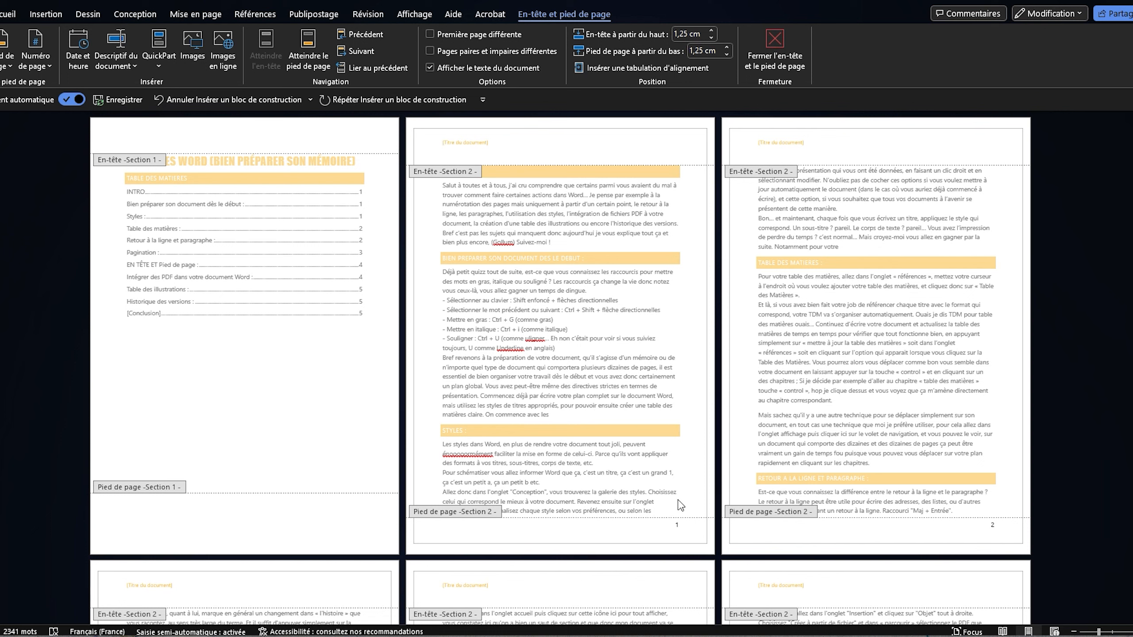
pyautogui.scroll(-5, 535, 500)
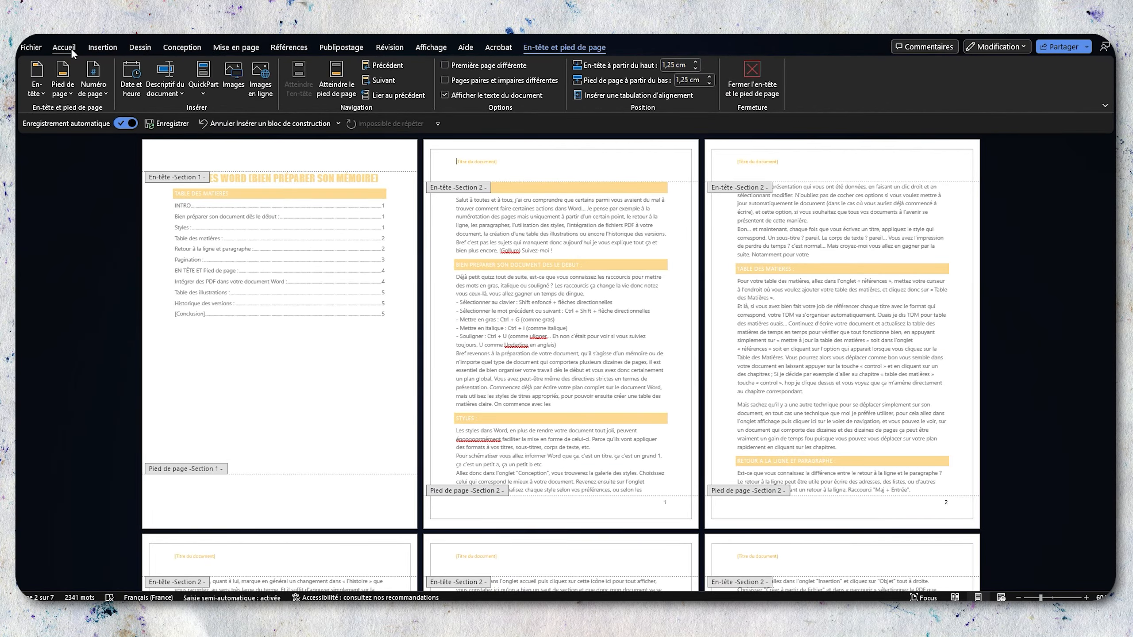
pyautogui.click(64, 47)
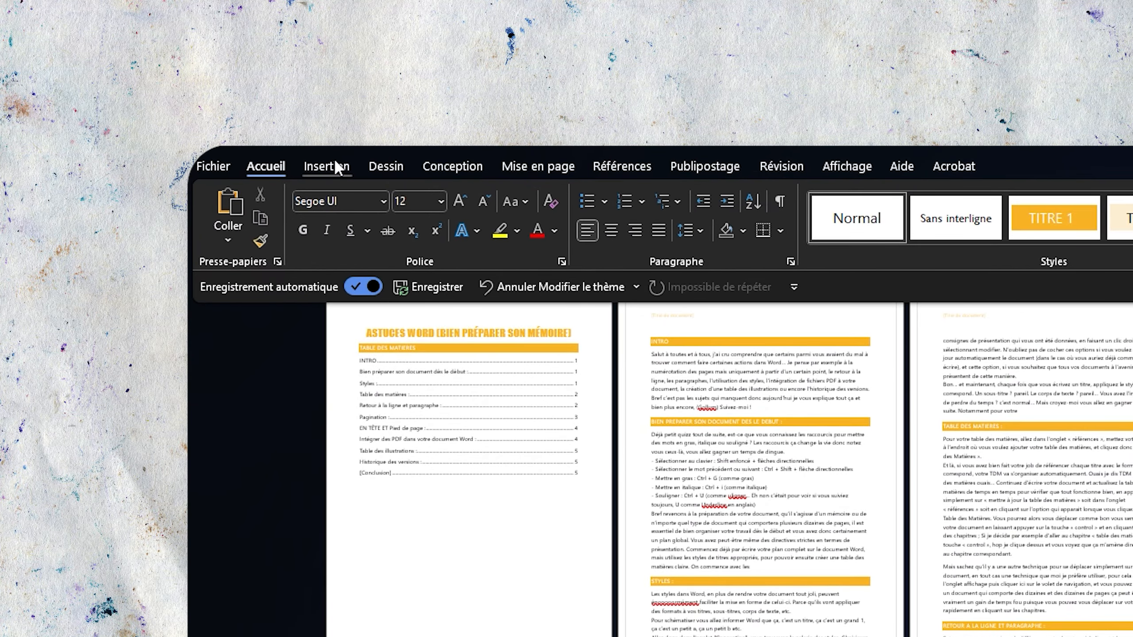
# - Insert 00vignette.pdf as an object from an existing file, trying out the link-to-file and display-as-icon options
pyautogui.click(334, 167)
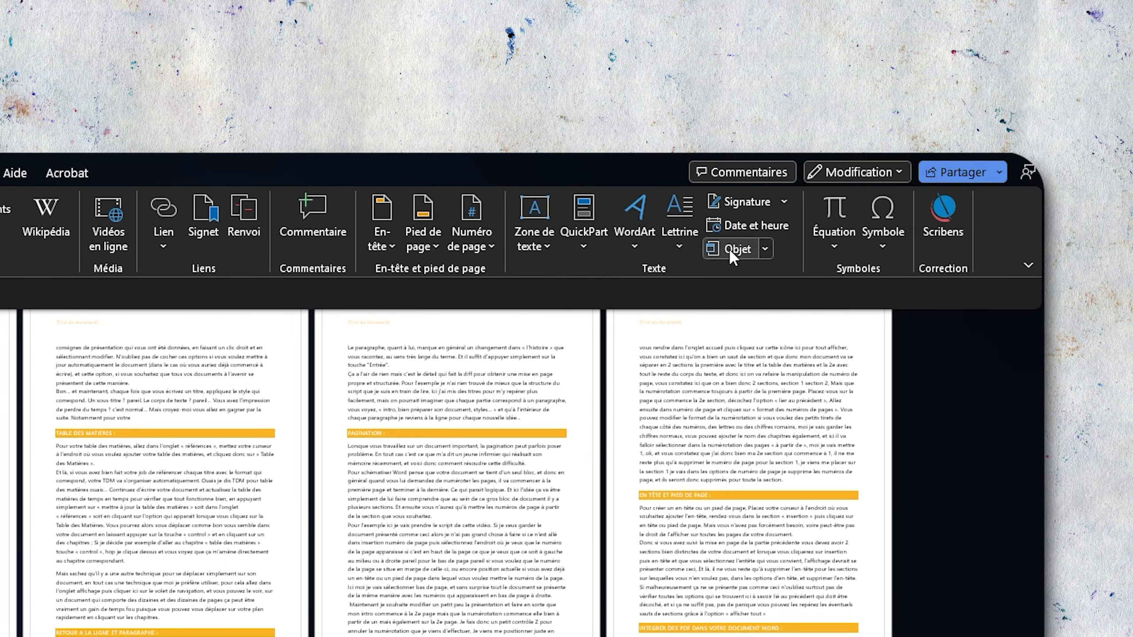
pyautogui.click(730, 248)
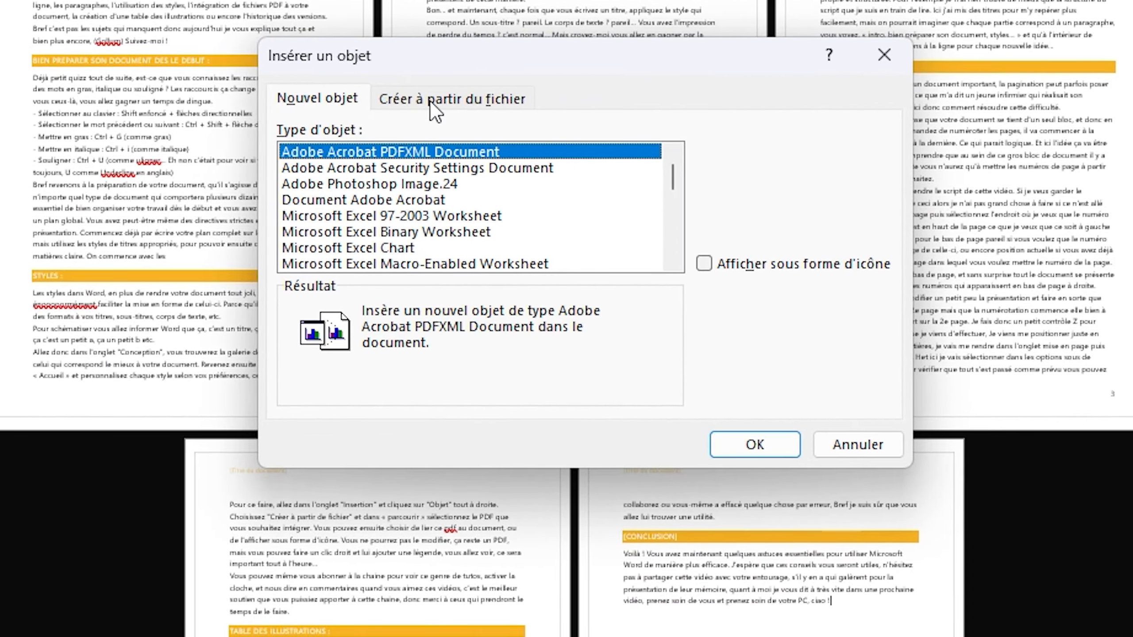
pyautogui.click(411, 120)
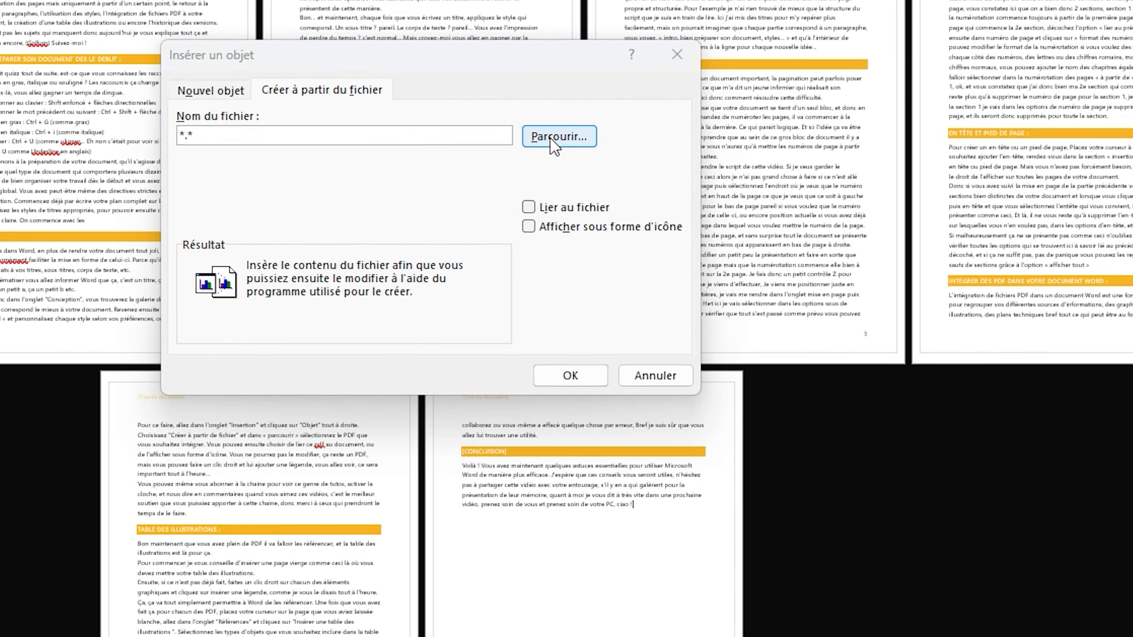
pyautogui.click(732, 156)
pyautogui.click(888, 555)
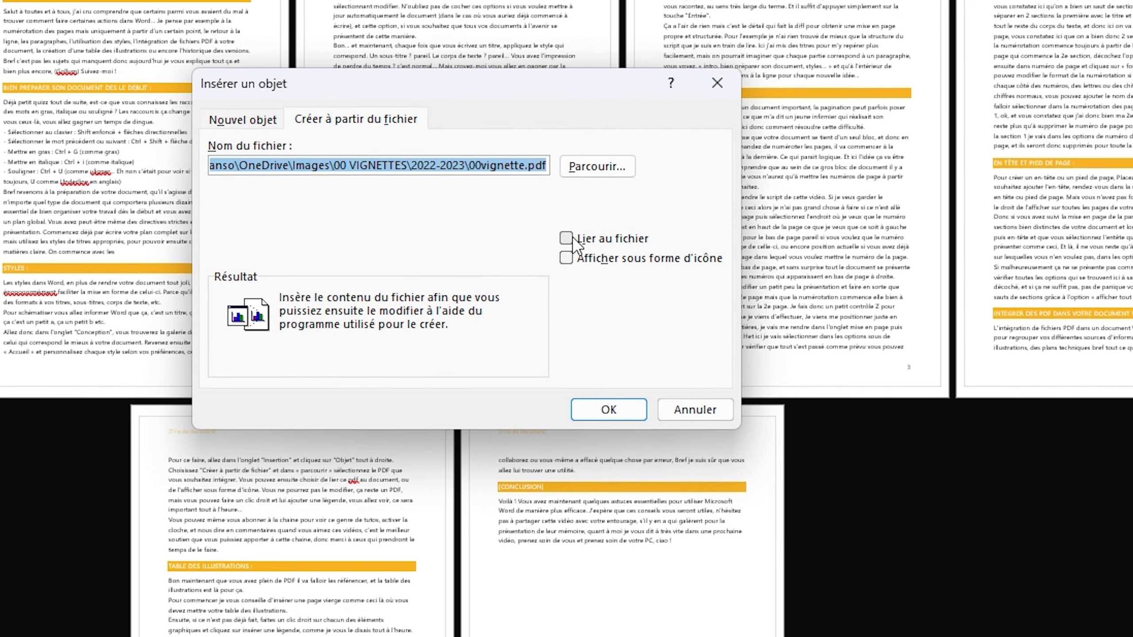
pyautogui.click(491, 201)
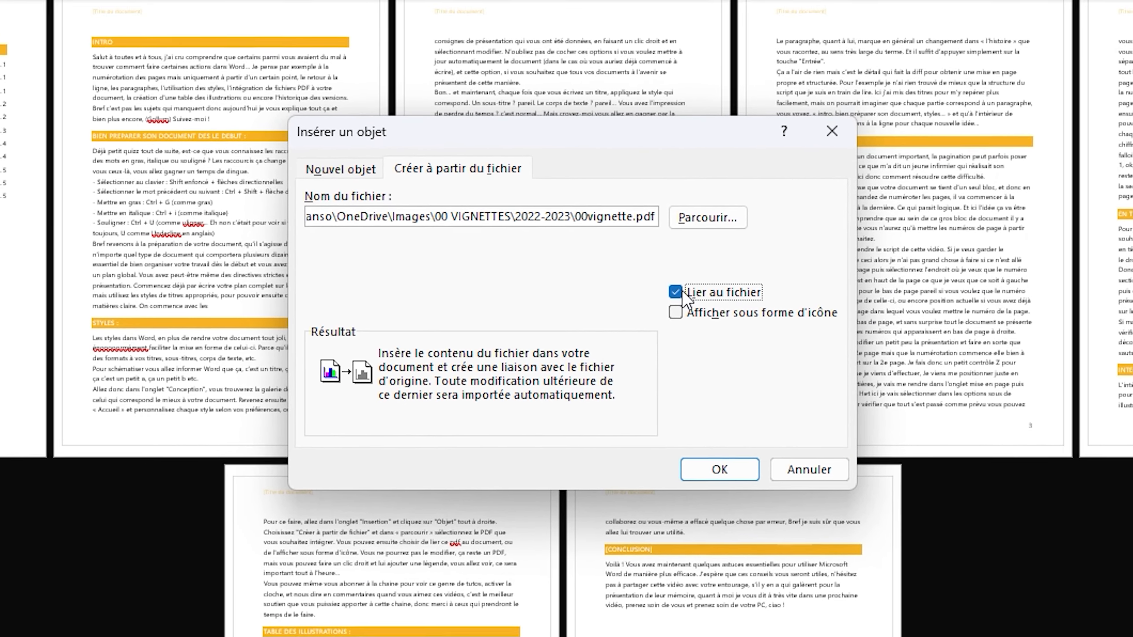
pyautogui.click(677, 292)
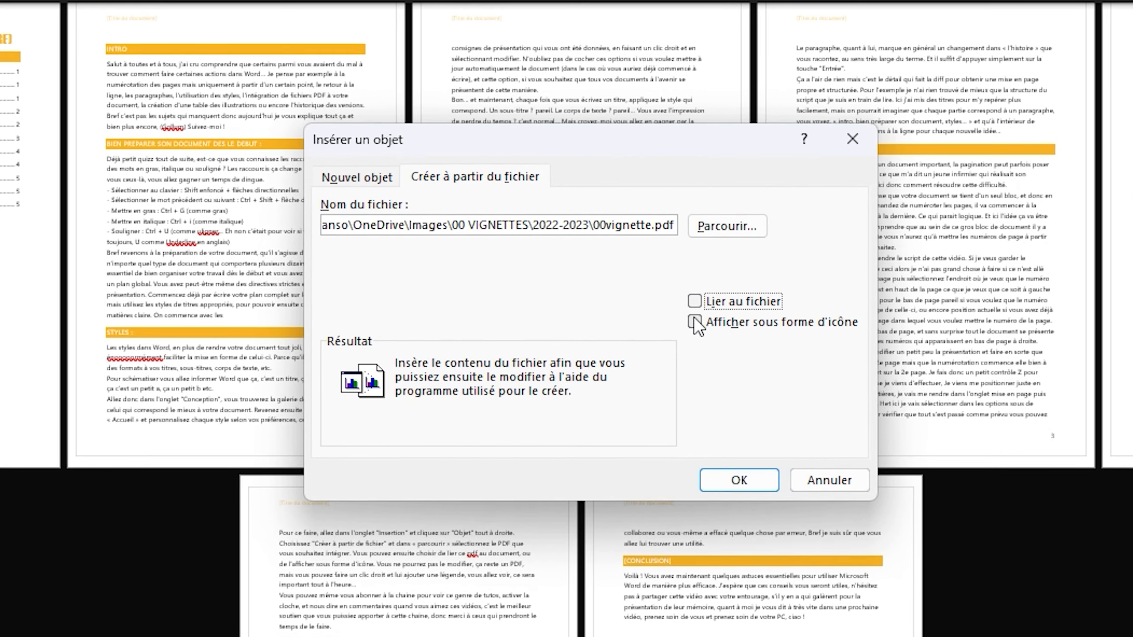
pyautogui.click(676, 312)
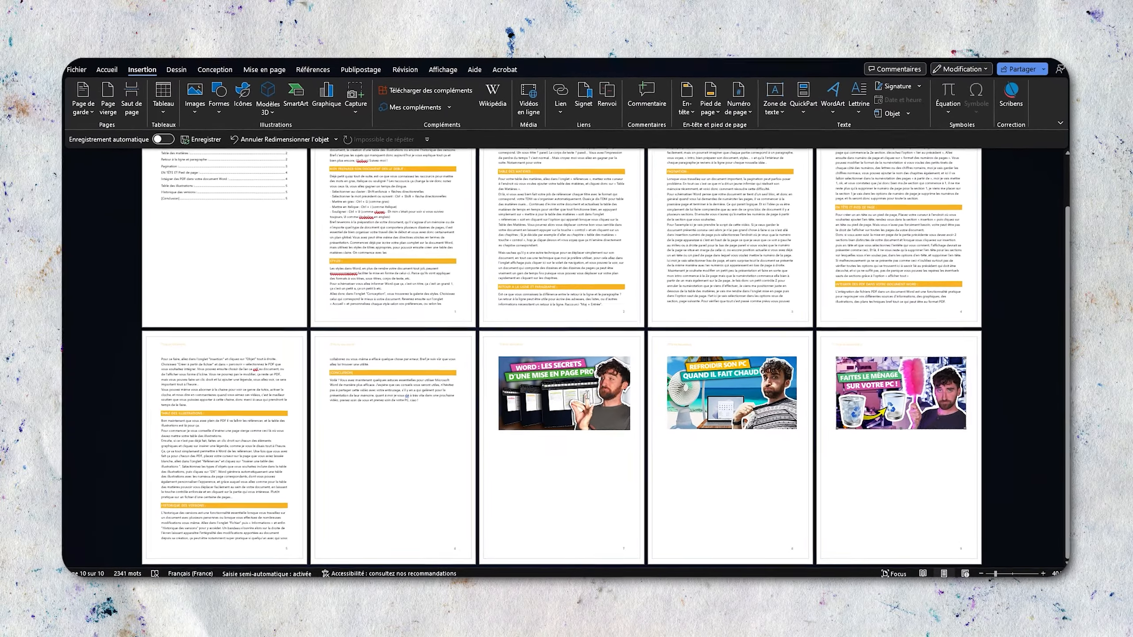
# - Insert a caption for the first PDF image after the conclusion page
pyautogui.rightClick(588, 397)
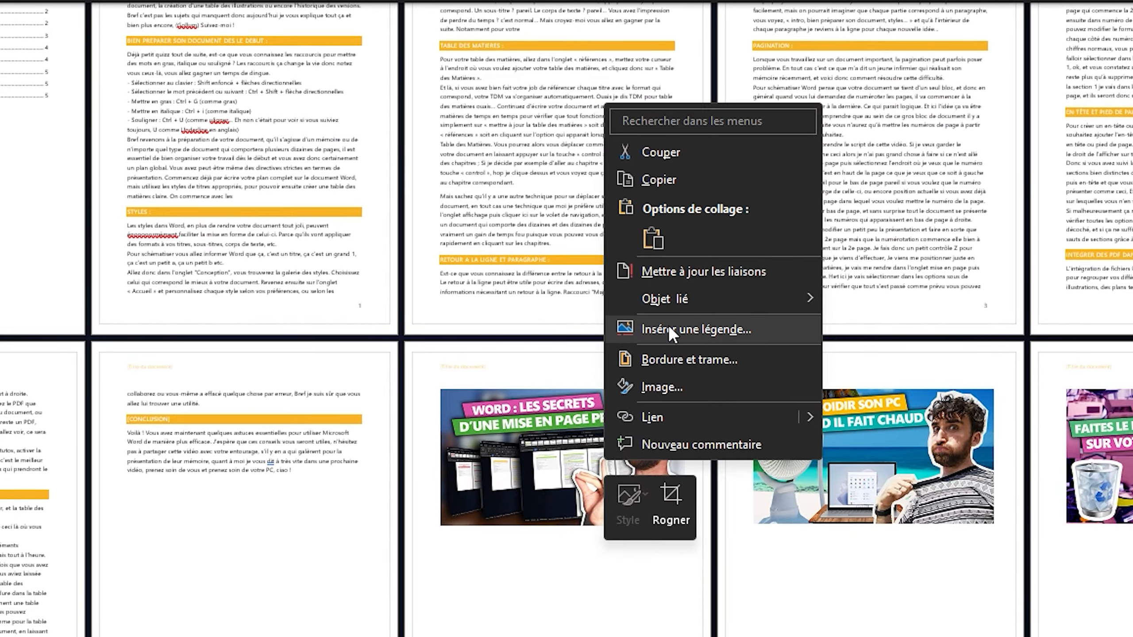
pyautogui.click(656, 327)
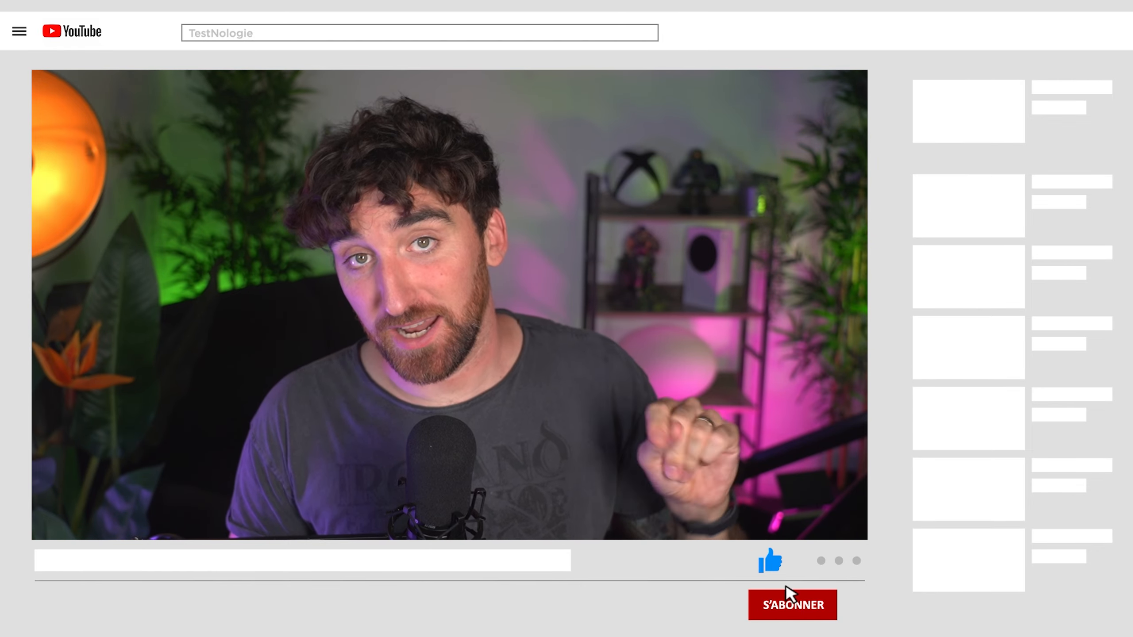
pyautogui.click(799, 608)
pyautogui.click(844, 607)
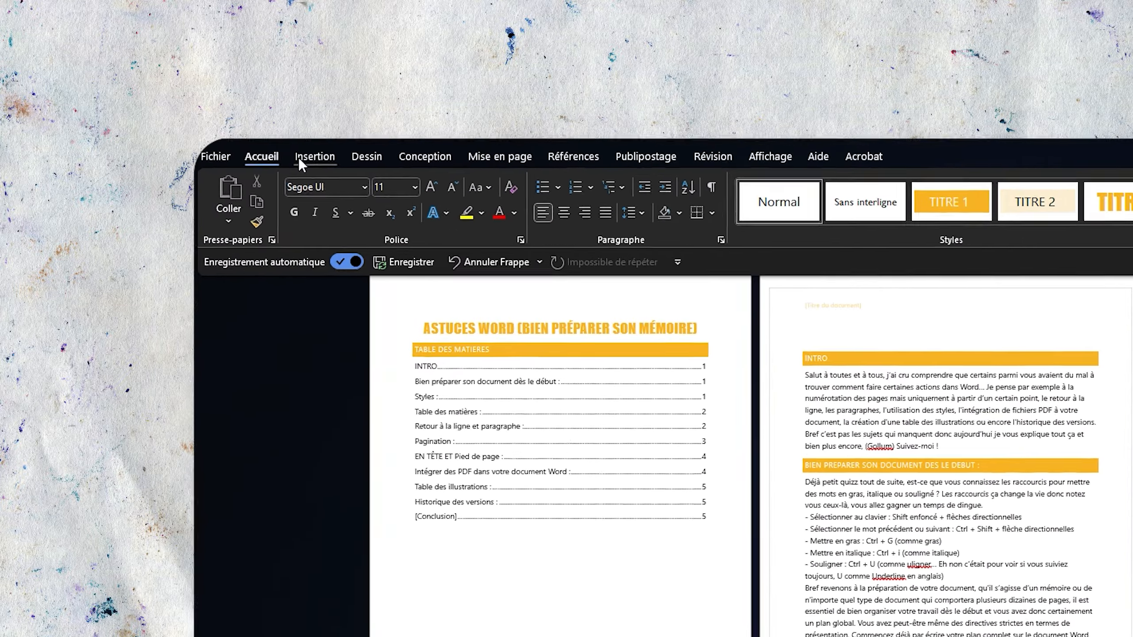
# - Insert a blank page before the INTRO heading
pyautogui.click(207, 110)
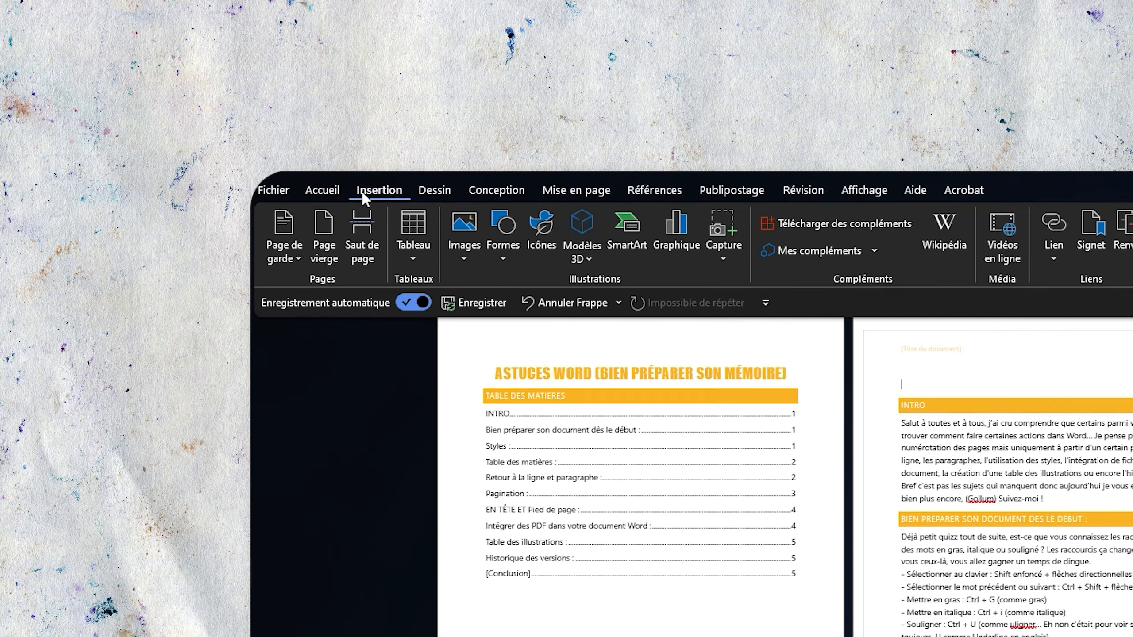
pyautogui.click(331, 227)
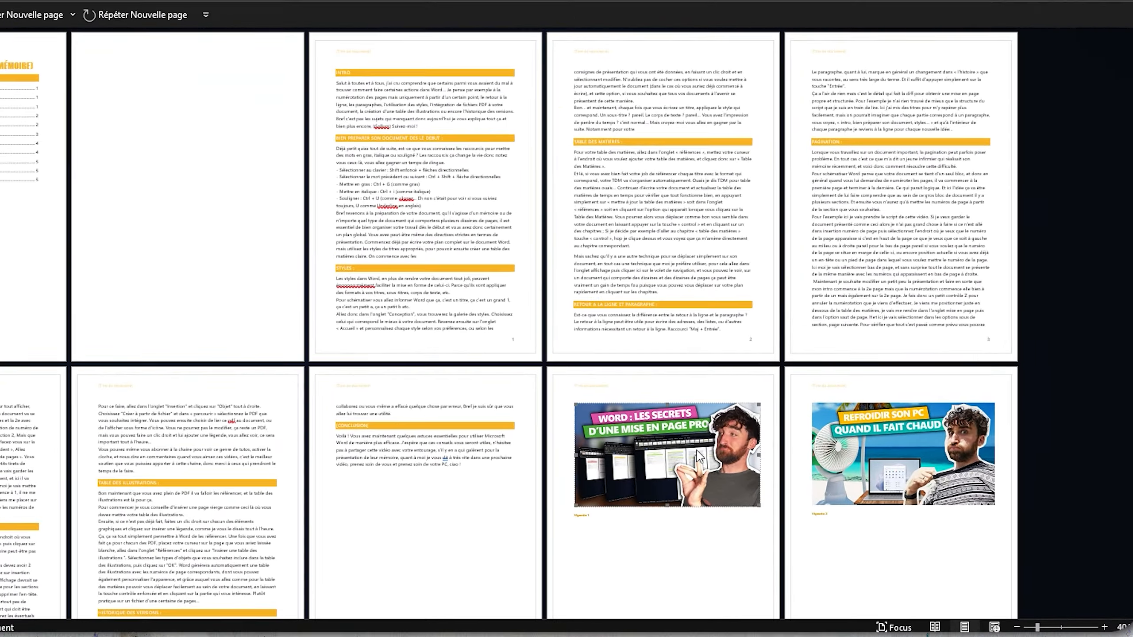
# - Open the caption options for the "Word : les secrets d'une mise en page pro" image
pyautogui.click(713, 436)
pyautogui.rightClick(577, 447)
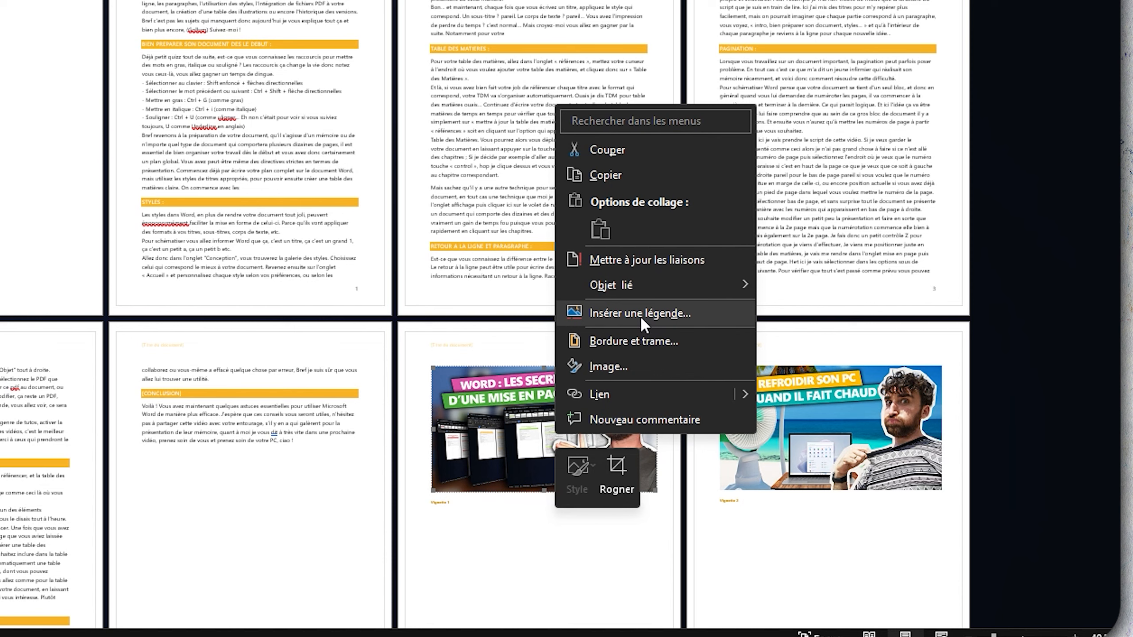
pyautogui.click(463, 485)
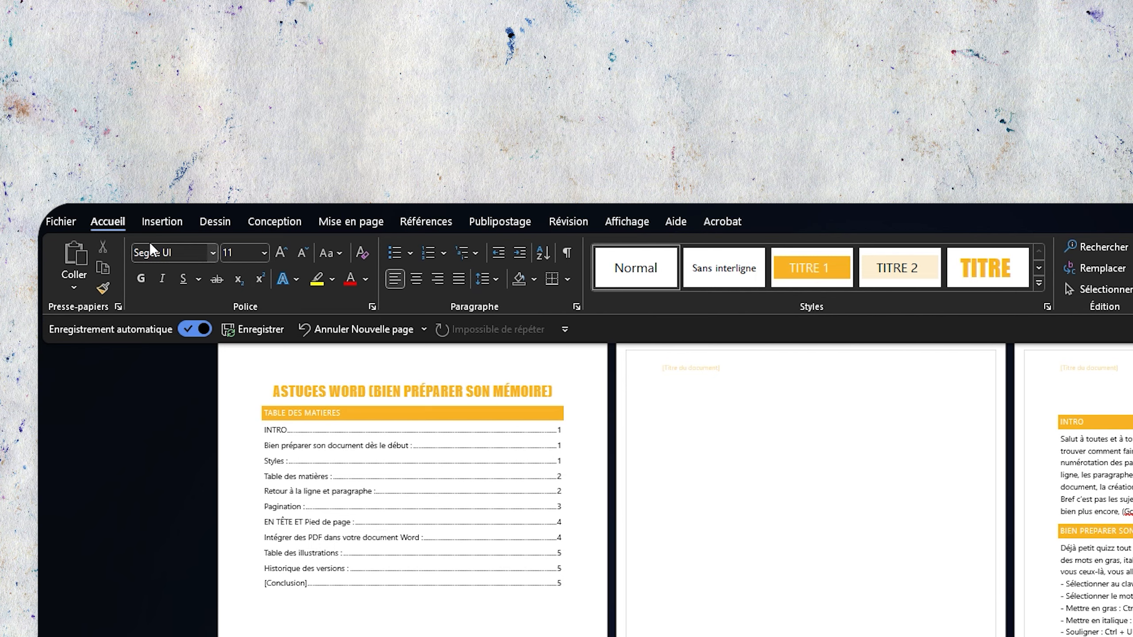
# - Insert a table of illustrations for the Vignette captions on the blank page, with right-aligned page numbers and hyperlinks enabled
pyautogui.click(433, 220)
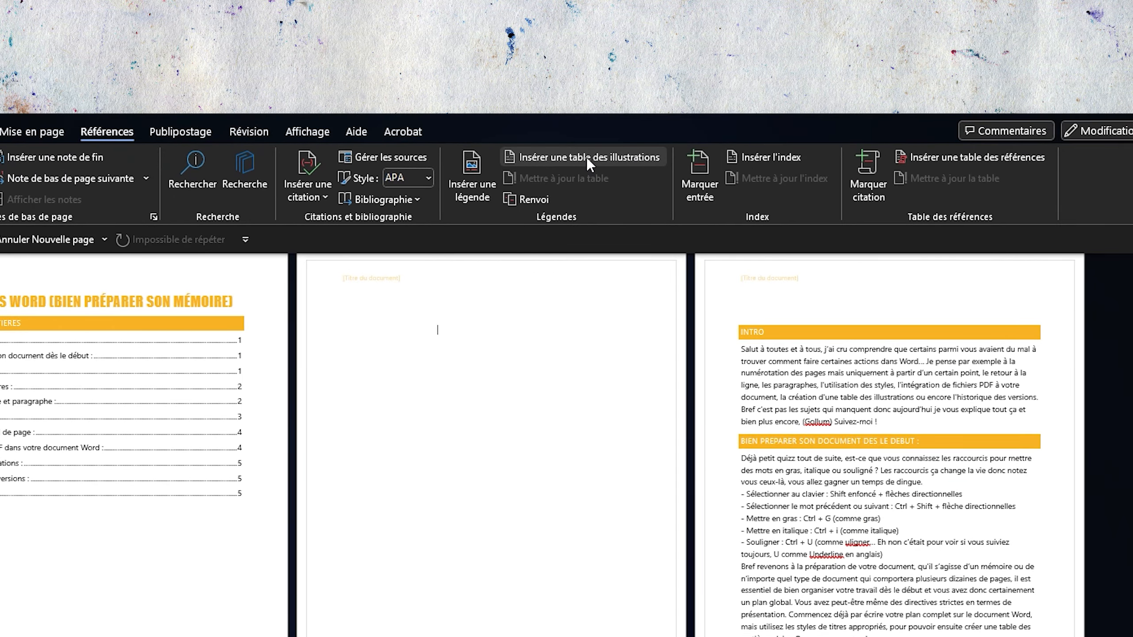
pyautogui.click(717, 196)
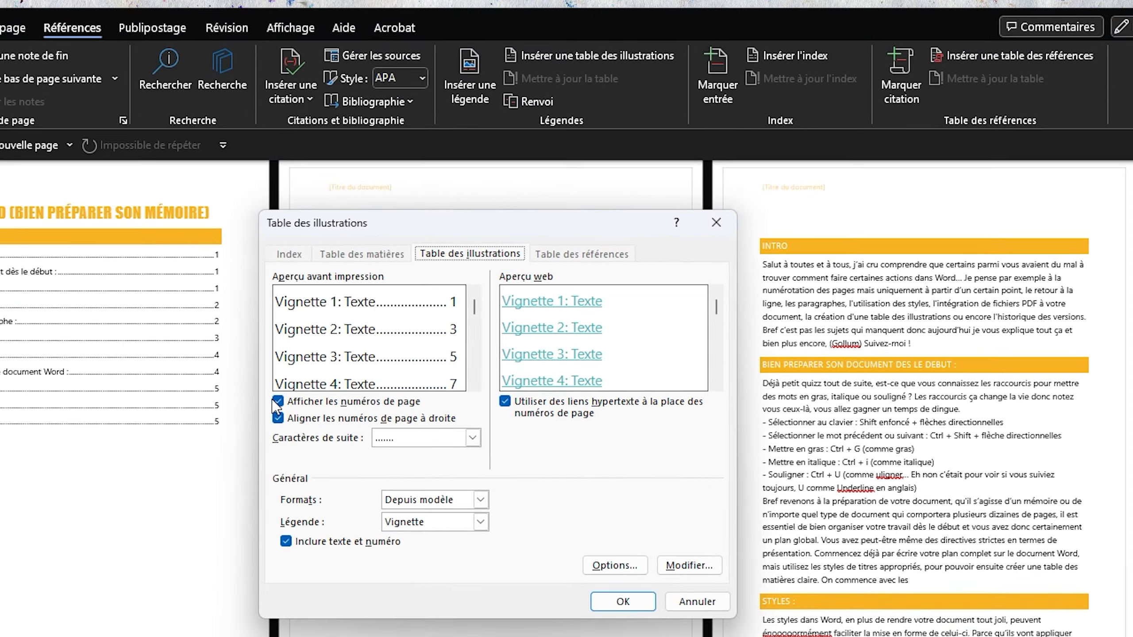
pyautogui.click(295, 475)
pyautogui.click(268, 358)
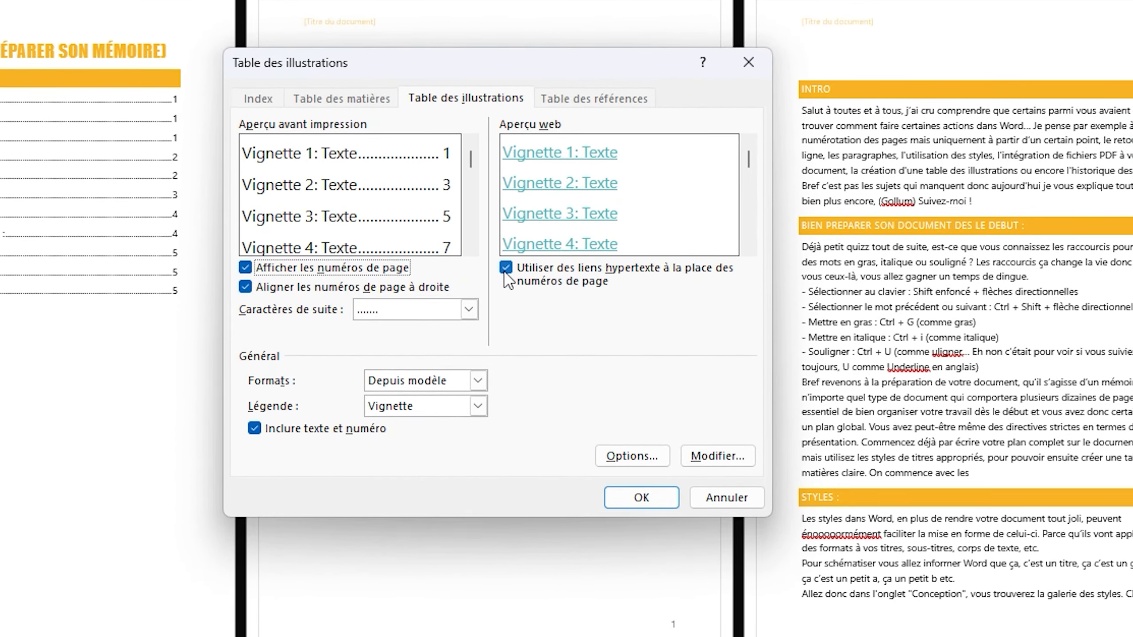
pyautogui.click(505, 357)
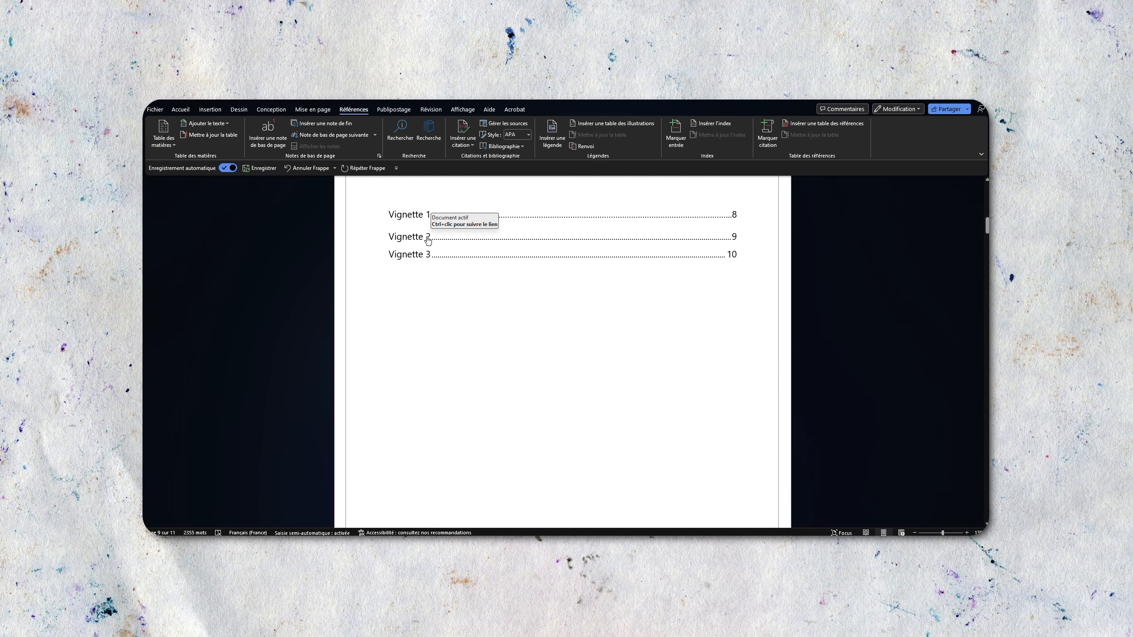
pyautogui.scroll(3, 500, 258)
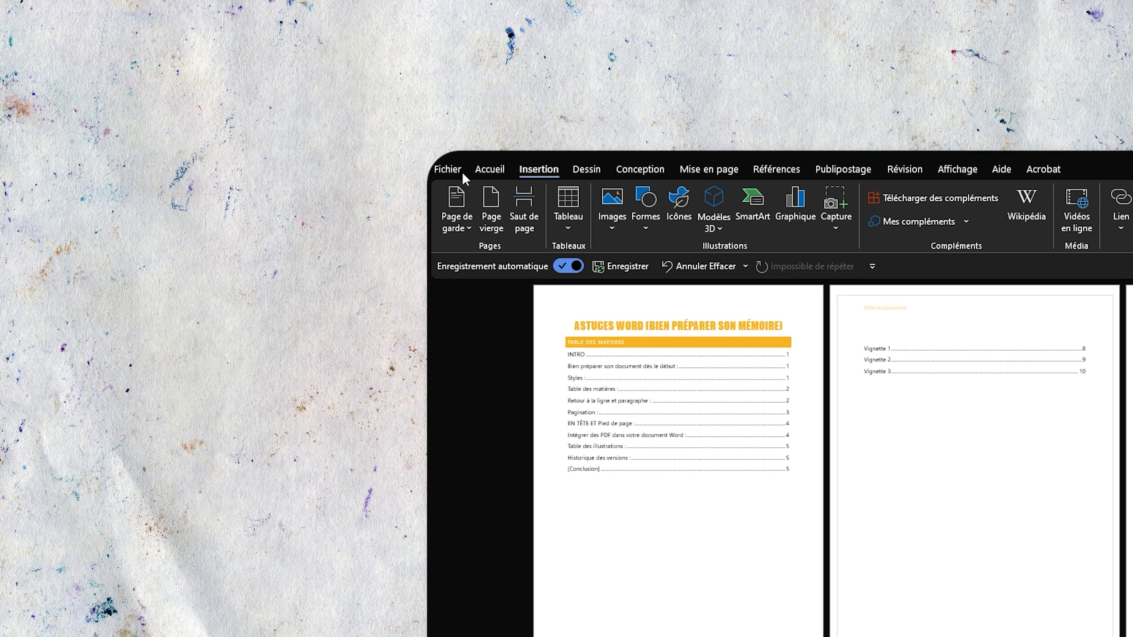
# - Open the document's version history and widen its pane
pyautogui.click(457, 175)
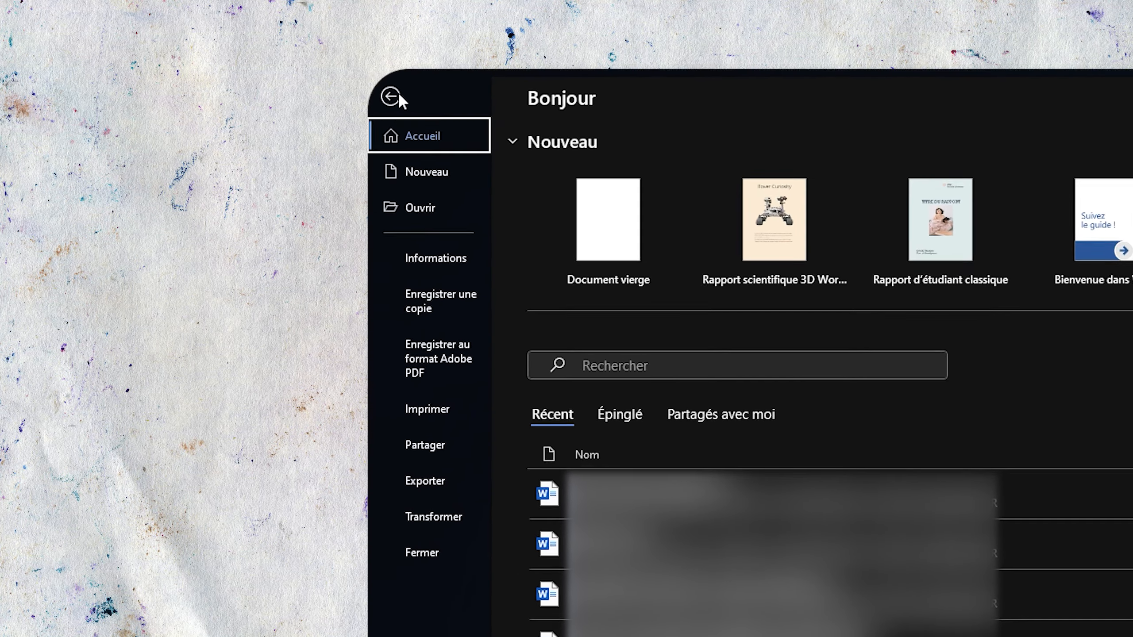
pyautogui.click(418, 234)
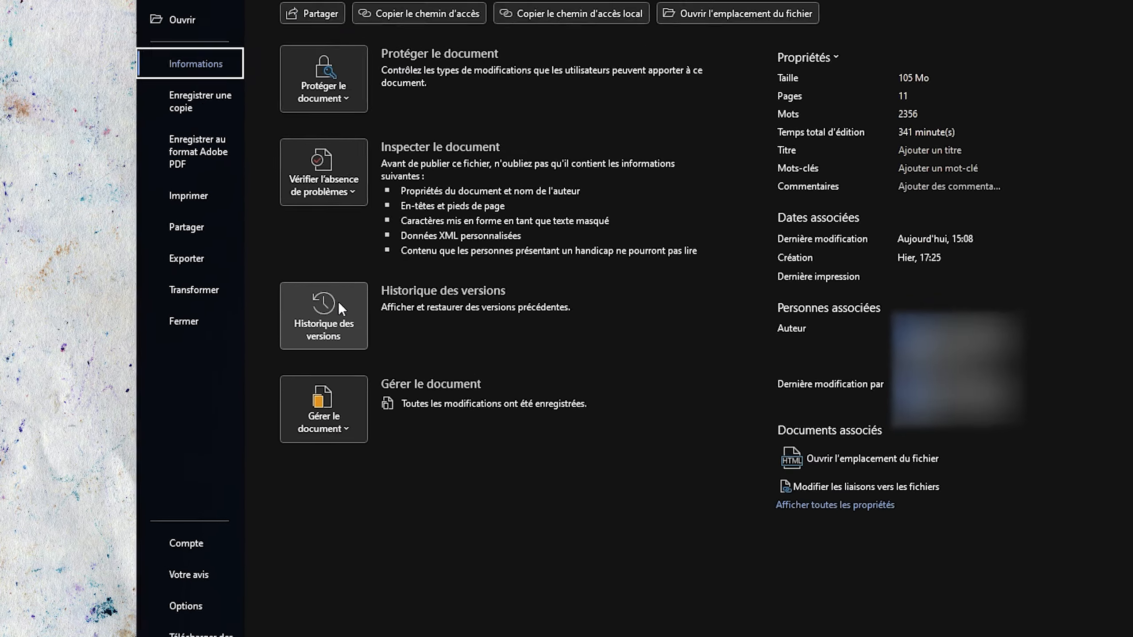
pyautogui.click(518, 279)
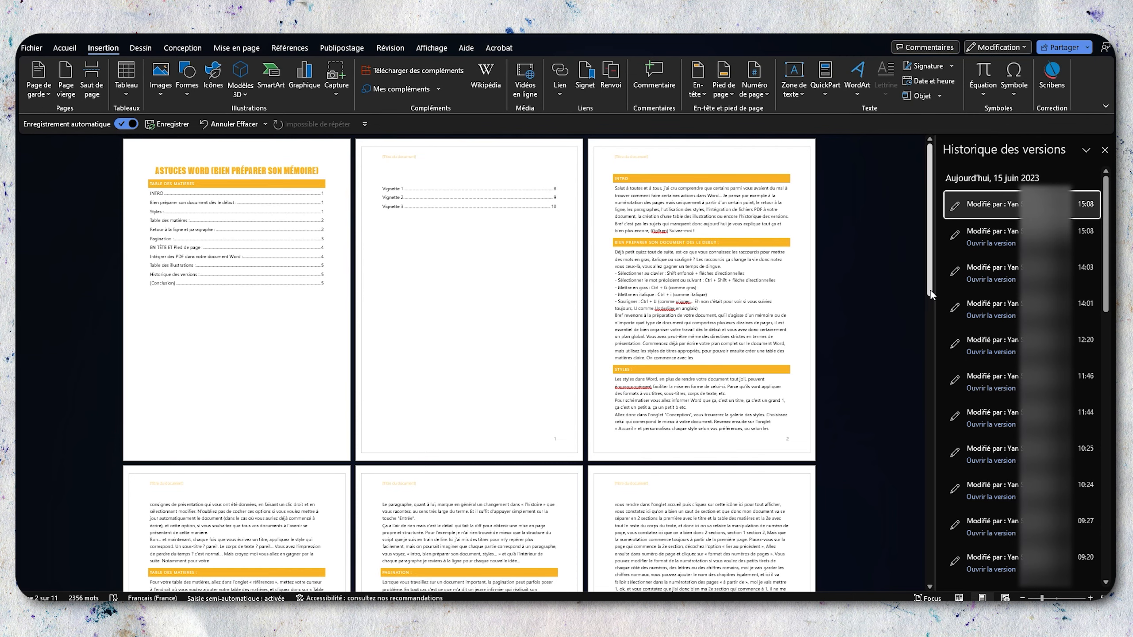
pyautogui.moveTo(938, 287); pyautogui.dragTo(764, 293)
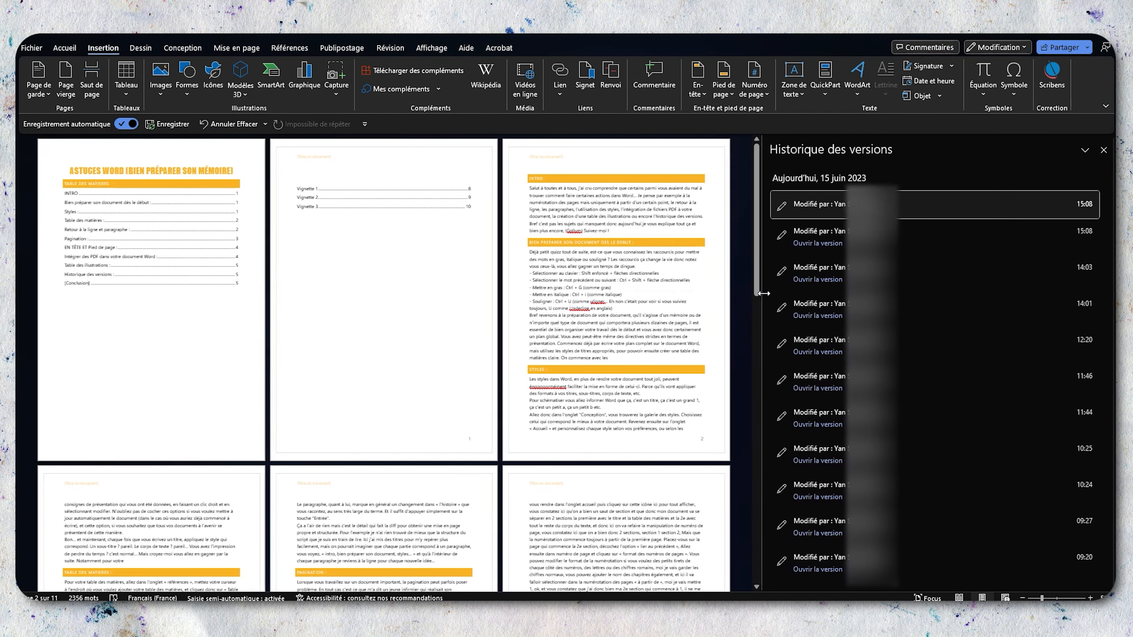
# - Browse the version history to the 05/06/2023 version, compare it with the current document and look through the comparison
pyautogui.scroll(-10, 893, 366)
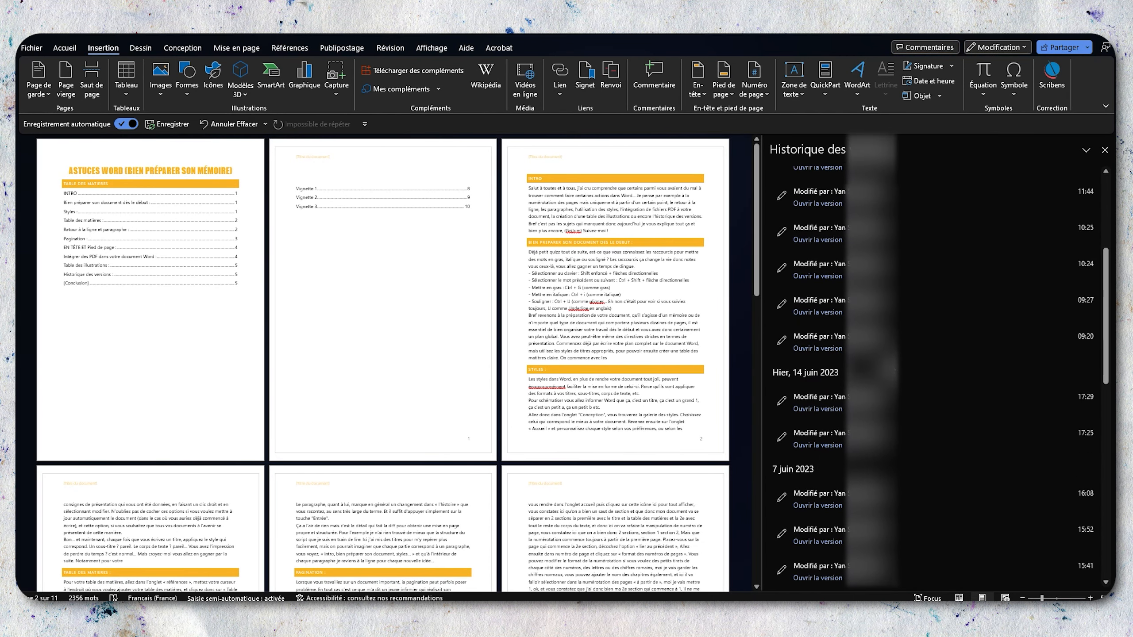
pyautogui.scroll(-6, 894, 368)
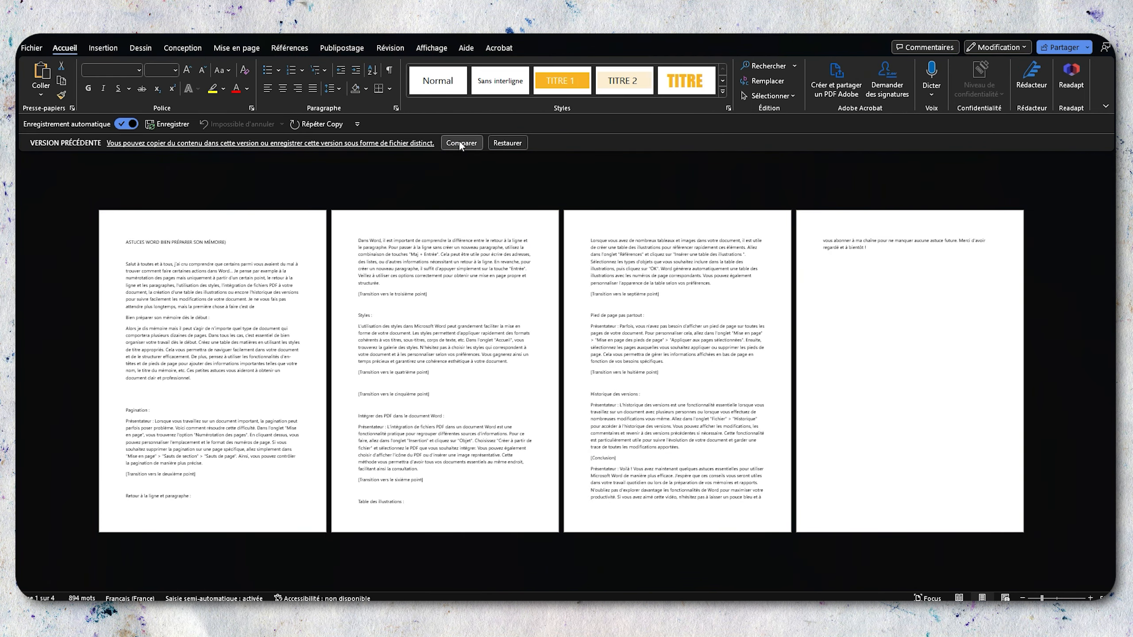
pyautogui.click(460, 144)
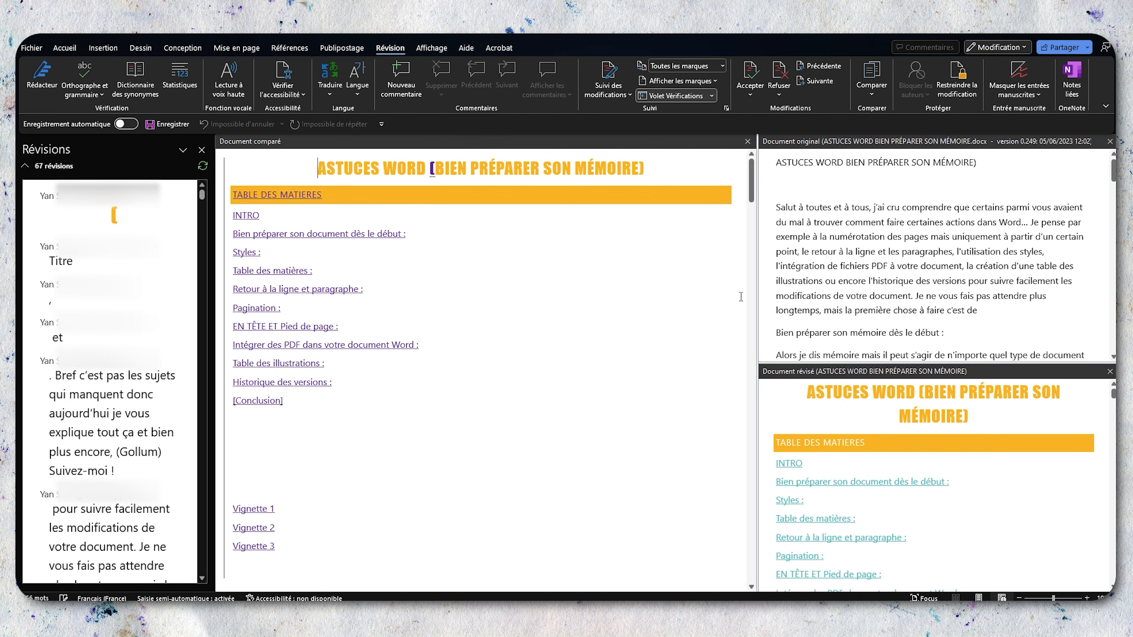
pyautogui.scroll(-4, 819, 271)
pyautogui.scroll(4, 823, 270)
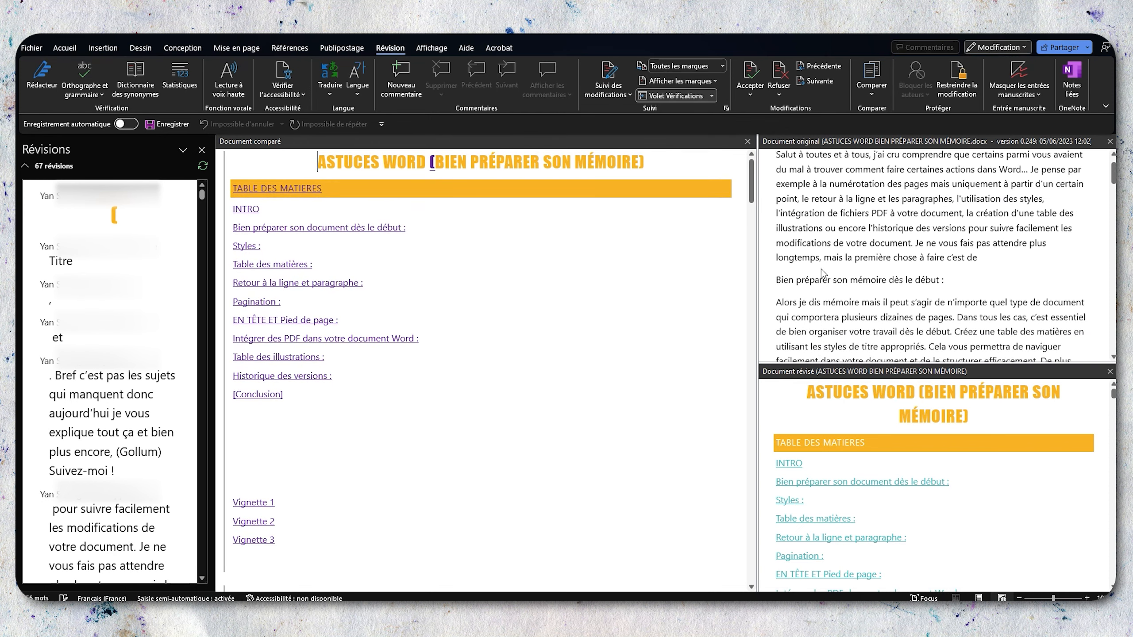